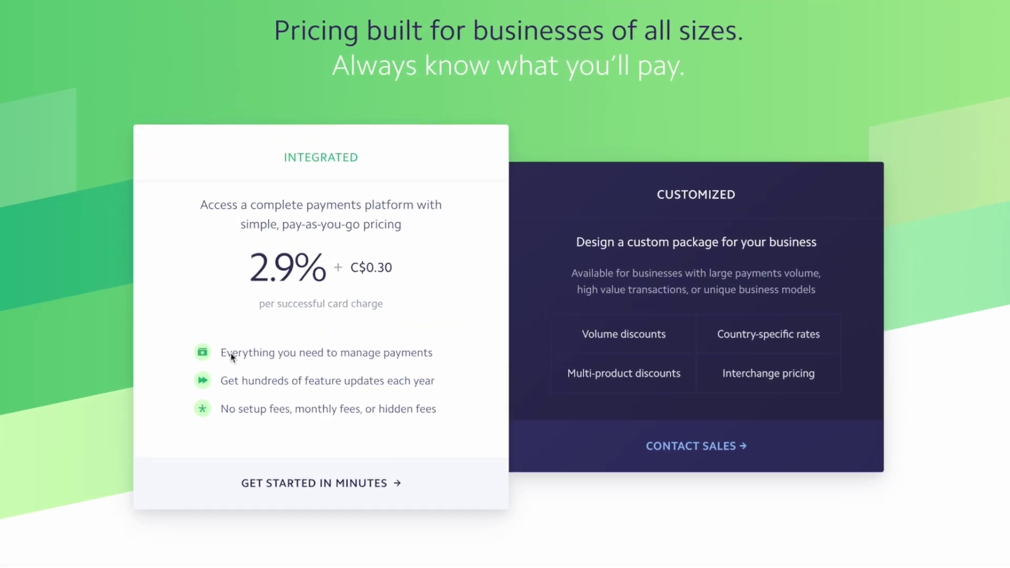
Highlight Stripe's 2.9% + C$0.30 card fee on the pricing page
left_click_drag(246, 265, 413, 295)
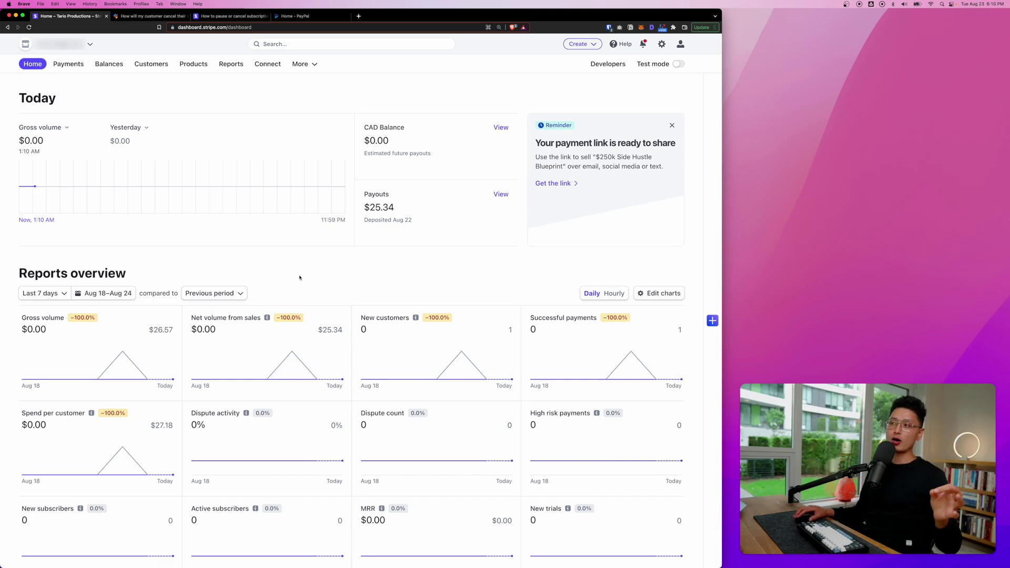
Start a new Local SEO Service product from the Products list and fill its details
left_click(192, 62)
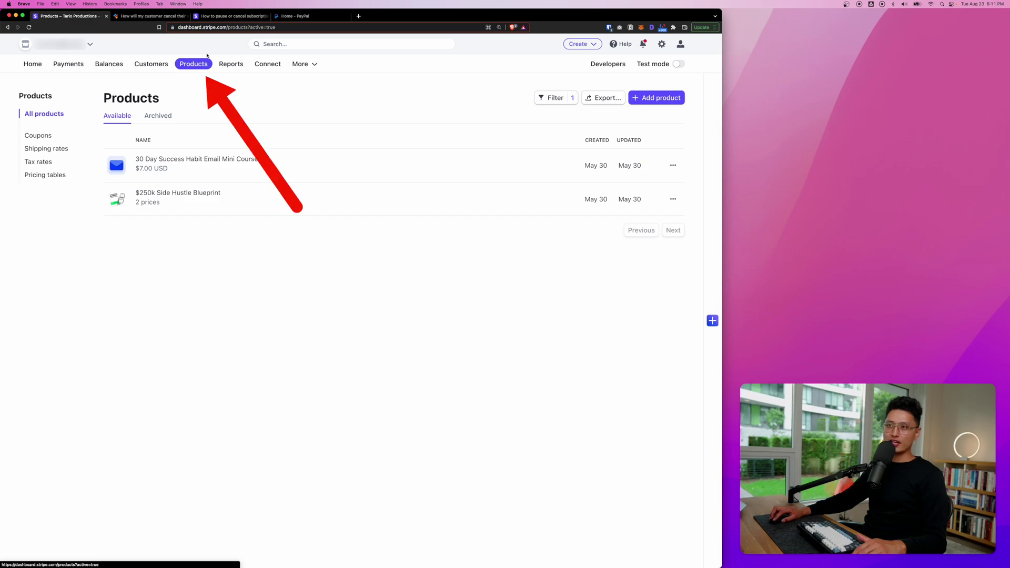
left_click(665, 98)
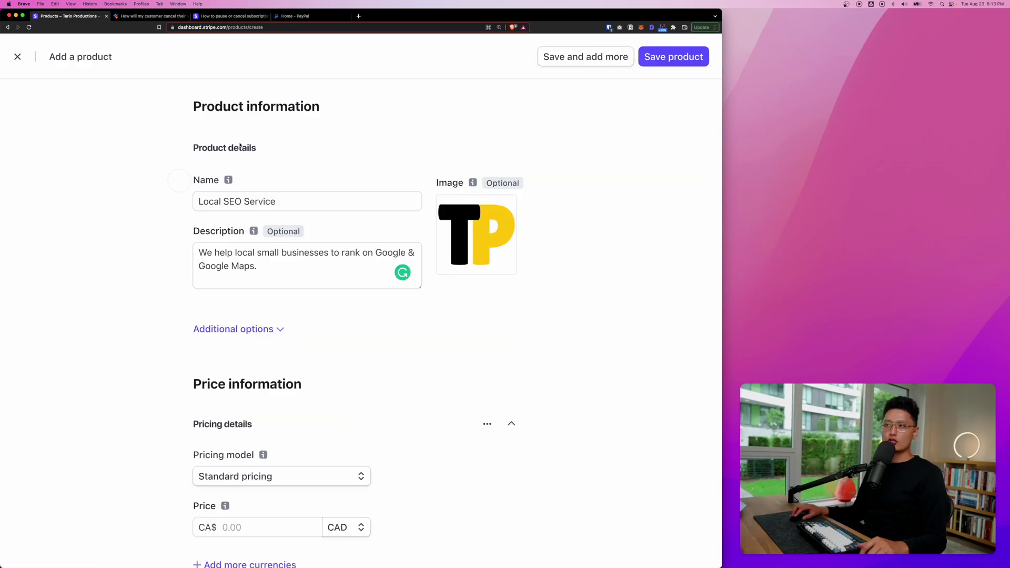
left_click_drag(257, 148, 213, 149)
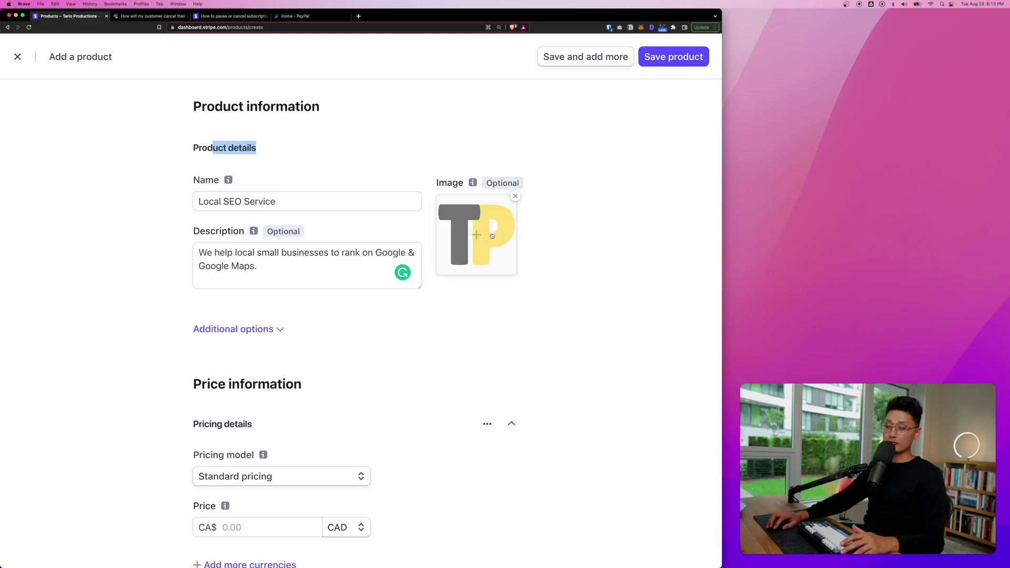
mouse_move(519, 218)
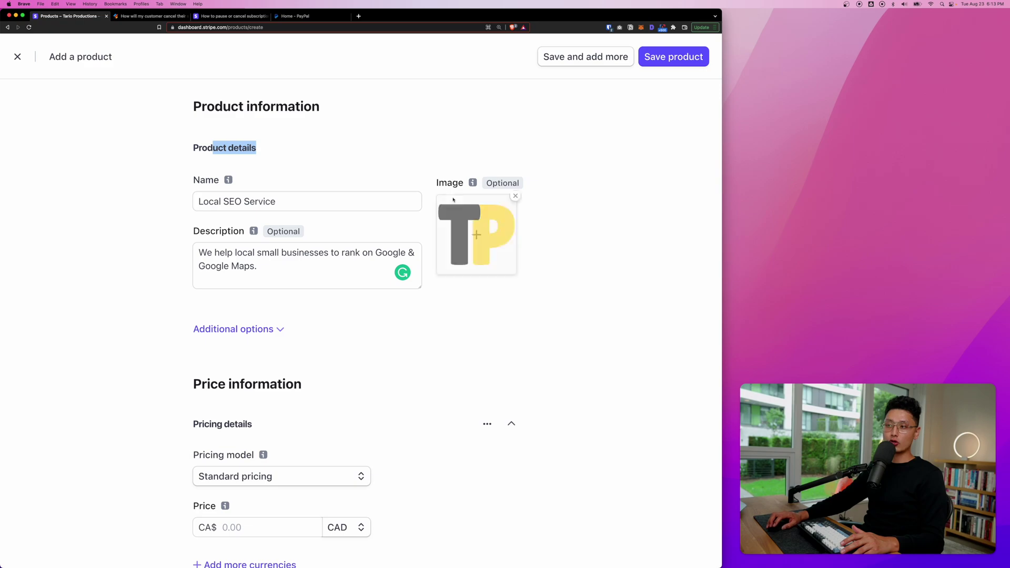
scroll(197, 301, "down", 2)
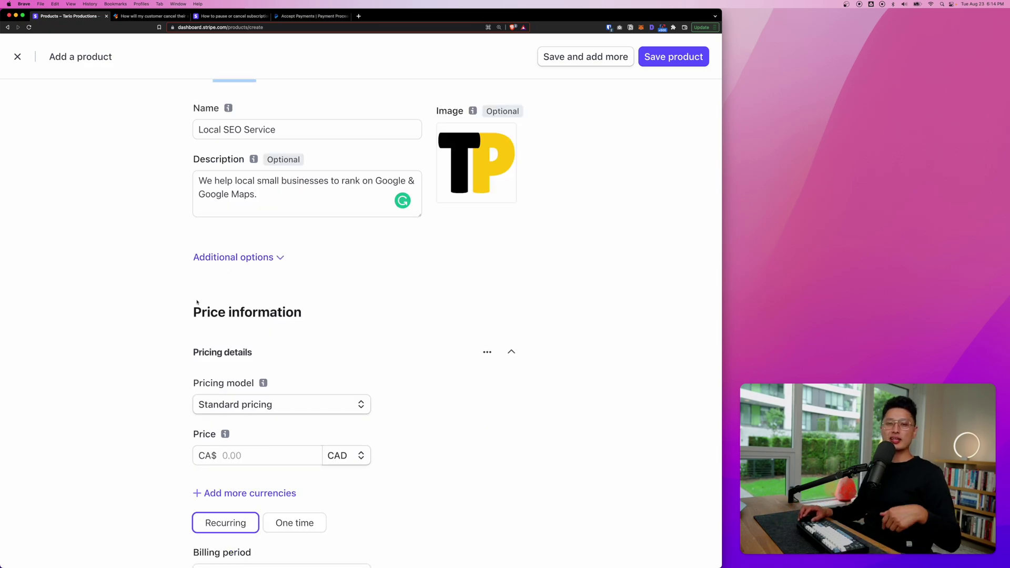
scroll(238, 299, "down", 3)
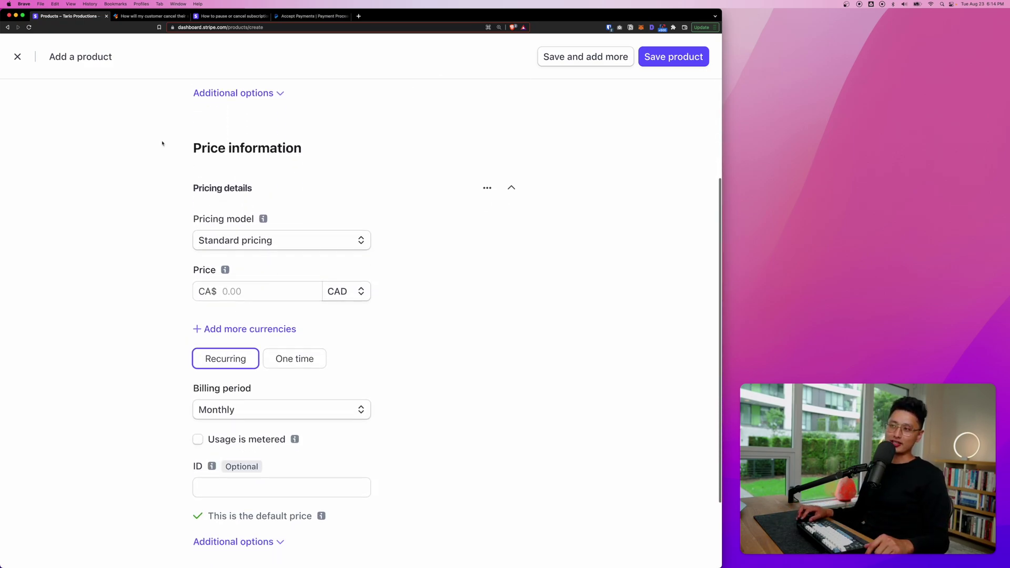
Give the product a standard recurring $490 USD price billed monthly
left_click(253, 240)
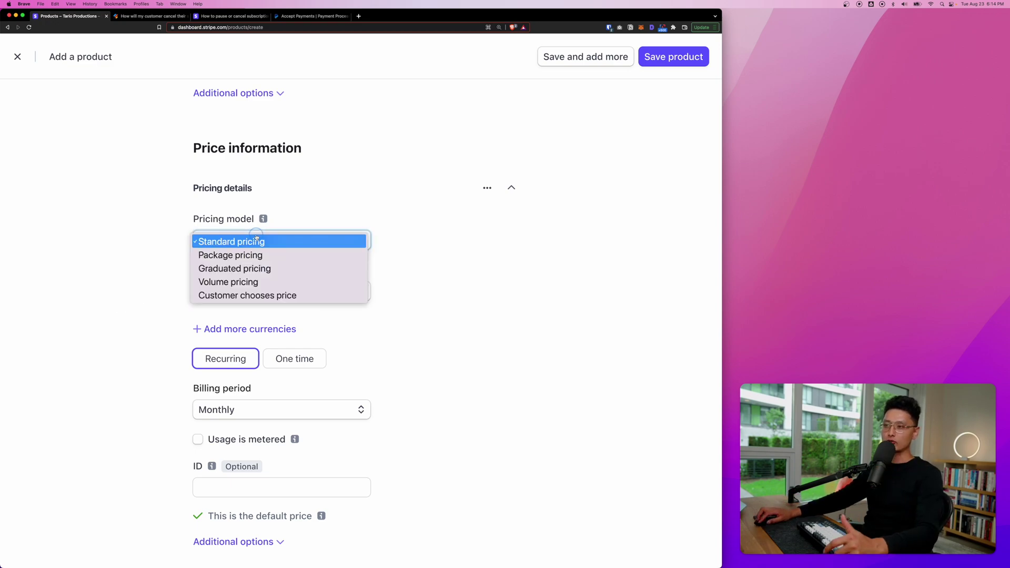
left_click(224, 241)
scroll(223, 294, "down", 1)
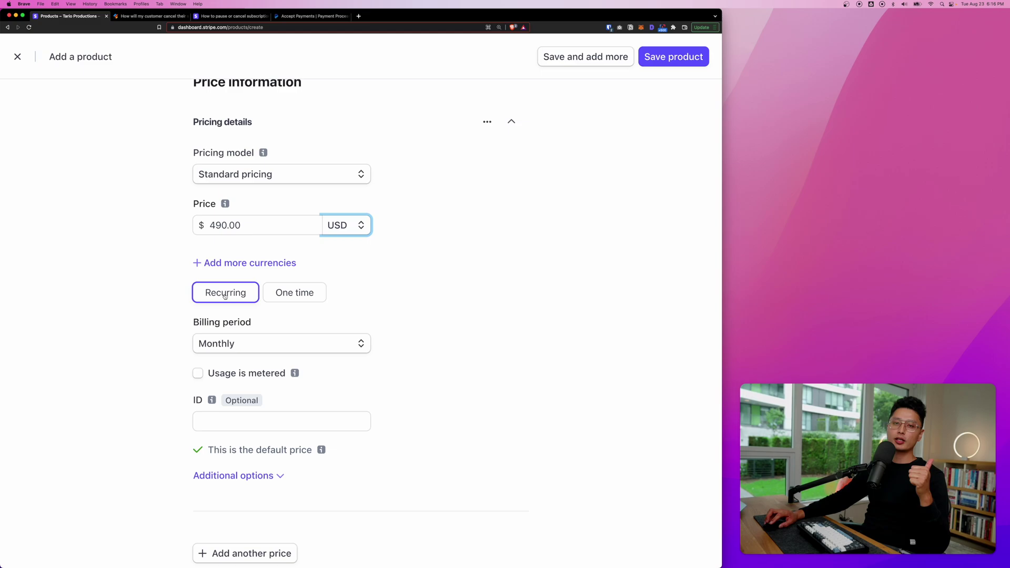
left_click(286, 292)
left_click(229, 329)
scroll(157, 345, "down", 1)
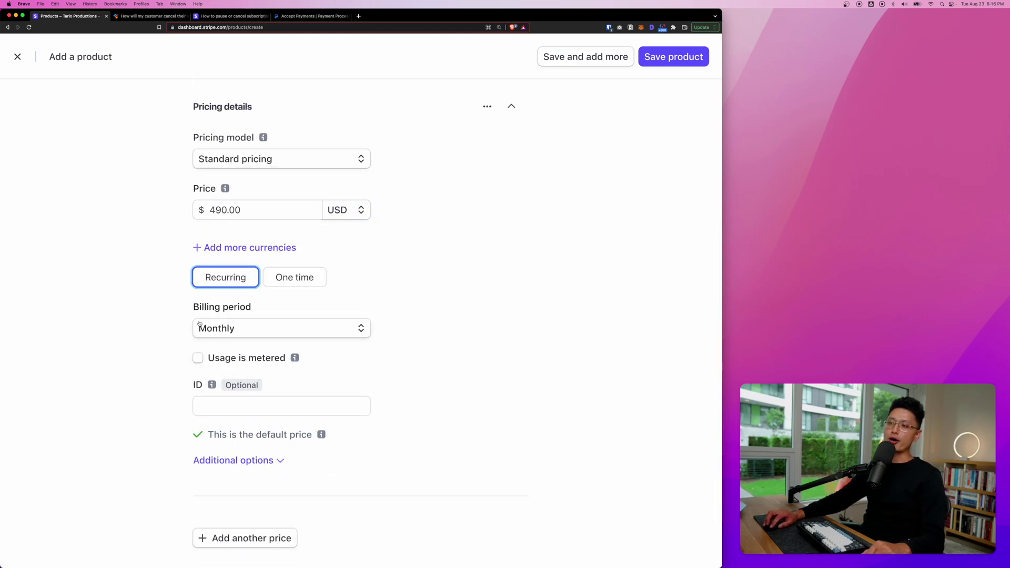
left_click(237, 336)
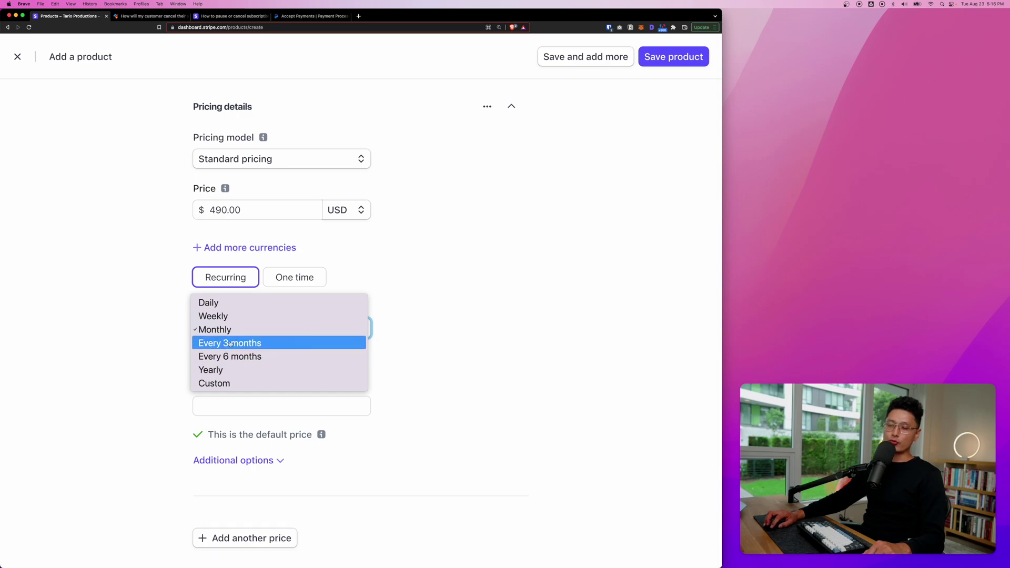
left_click(354, 242)
scroll(354, 242, "down", 1)
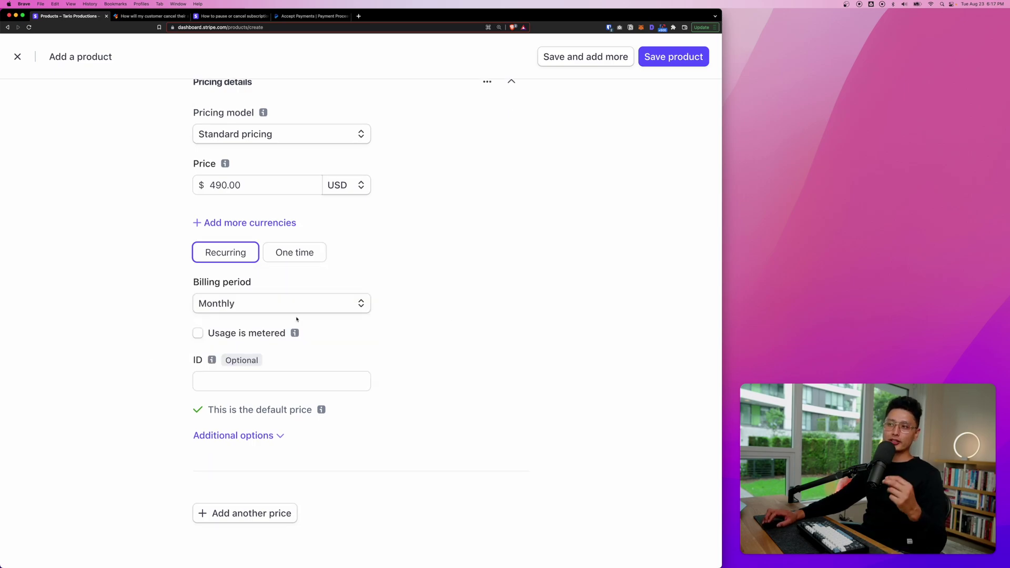
Add a second $4,880 USD price (490×12) billed yearly and save the product
left_click(231, 519)
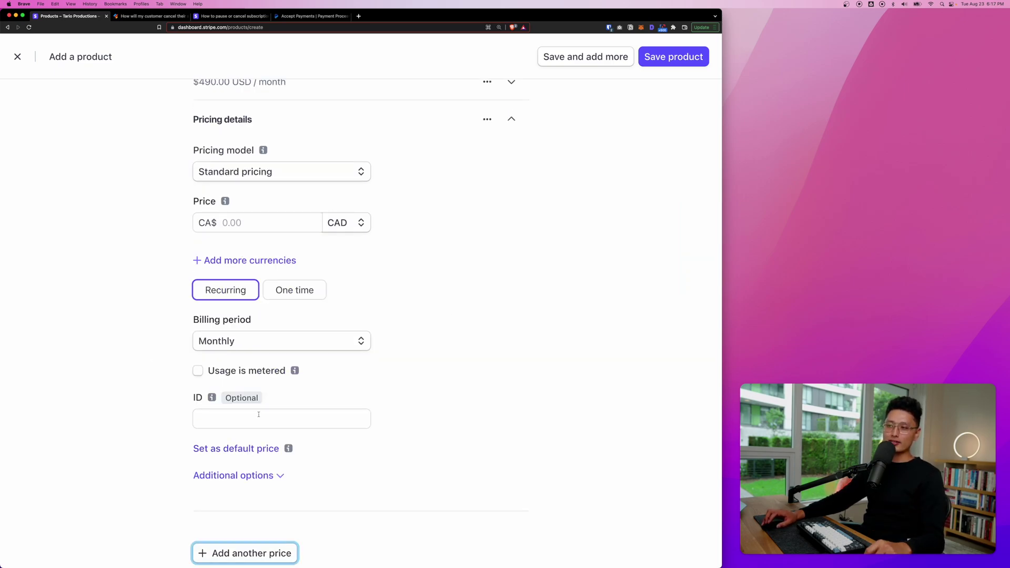
scroll(419, 268, "up", 4)
key("super+space")
type("490*12")
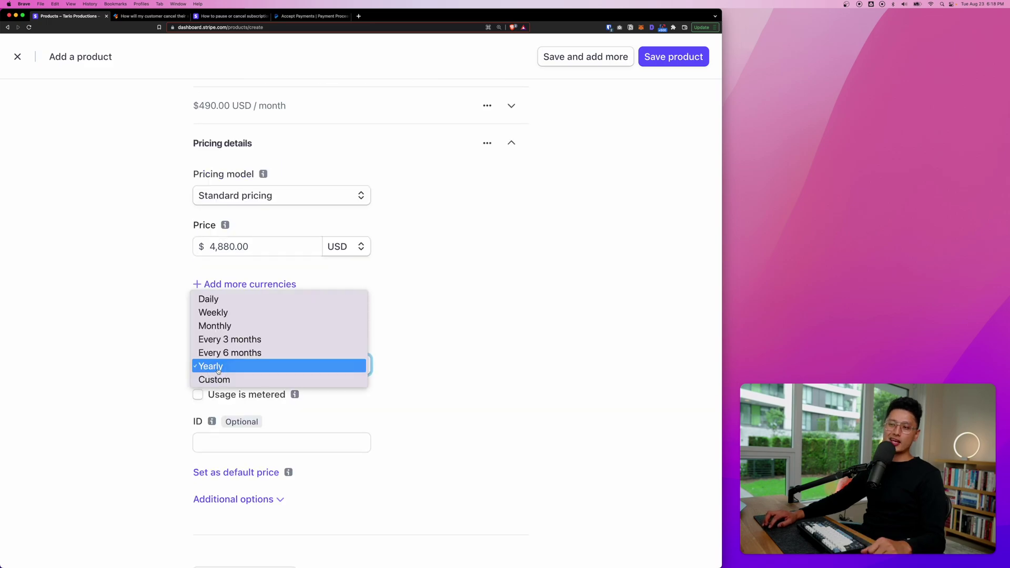
left_click(220, 370)
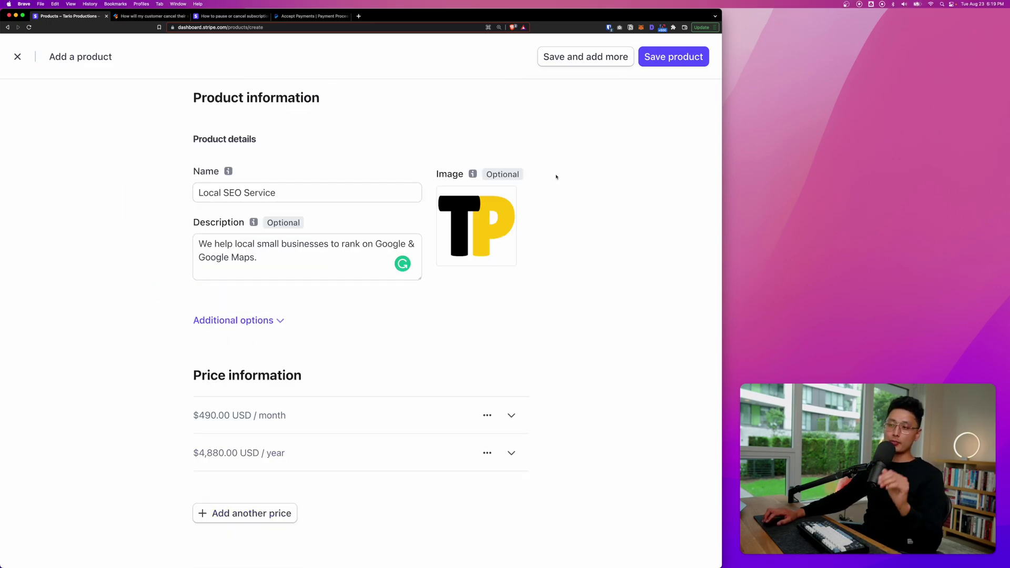
left_click(668, 58)
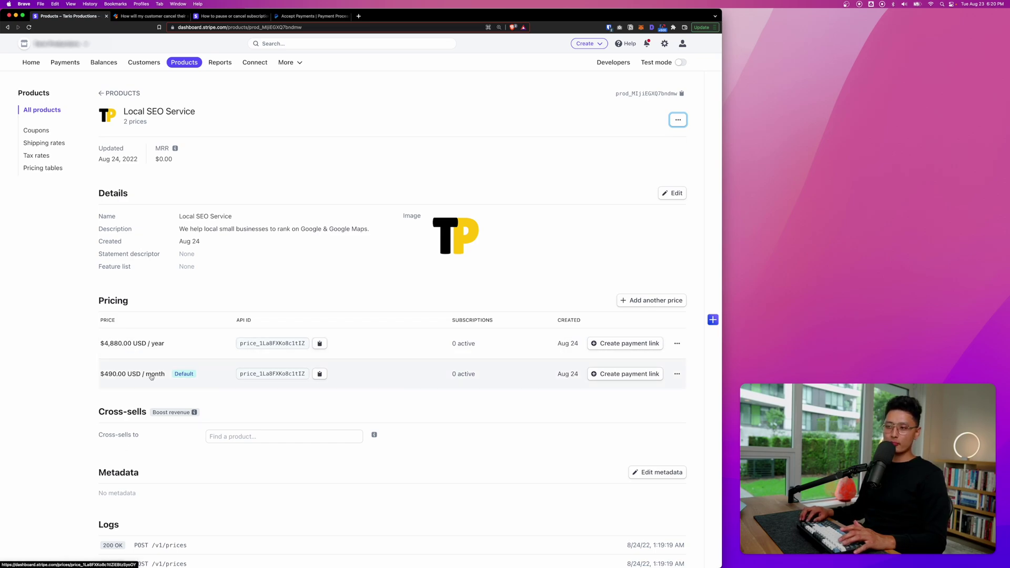
Start a payment link for the monthly price with a 14-day free trial and required phone number
left_click(626, 374)
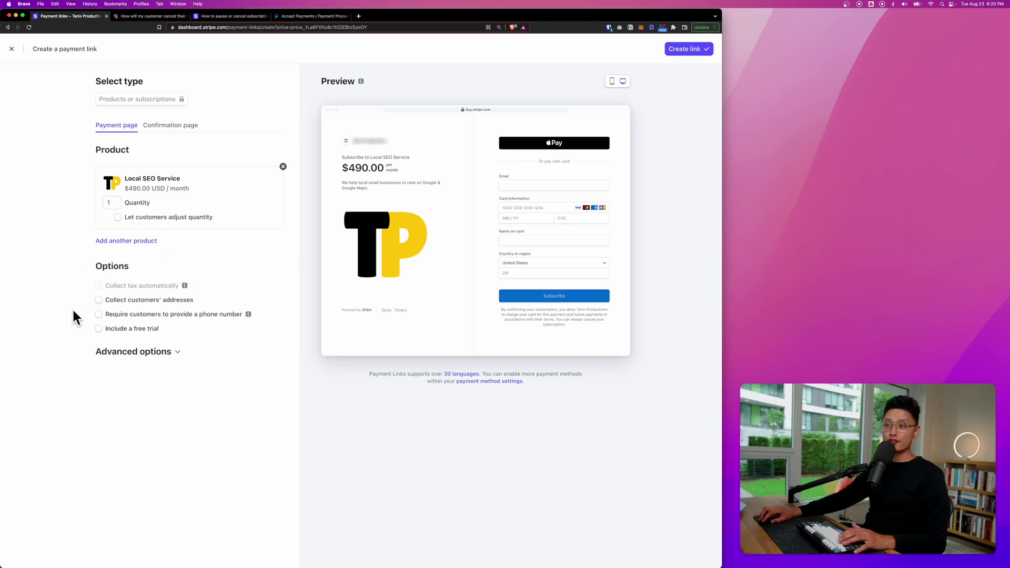
left_click(98, 329)
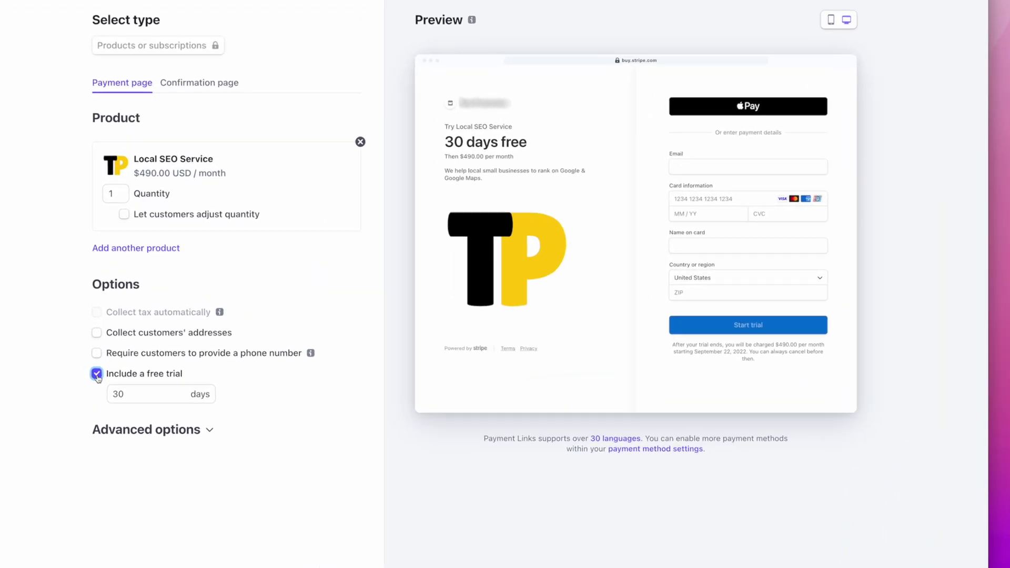
type("14")
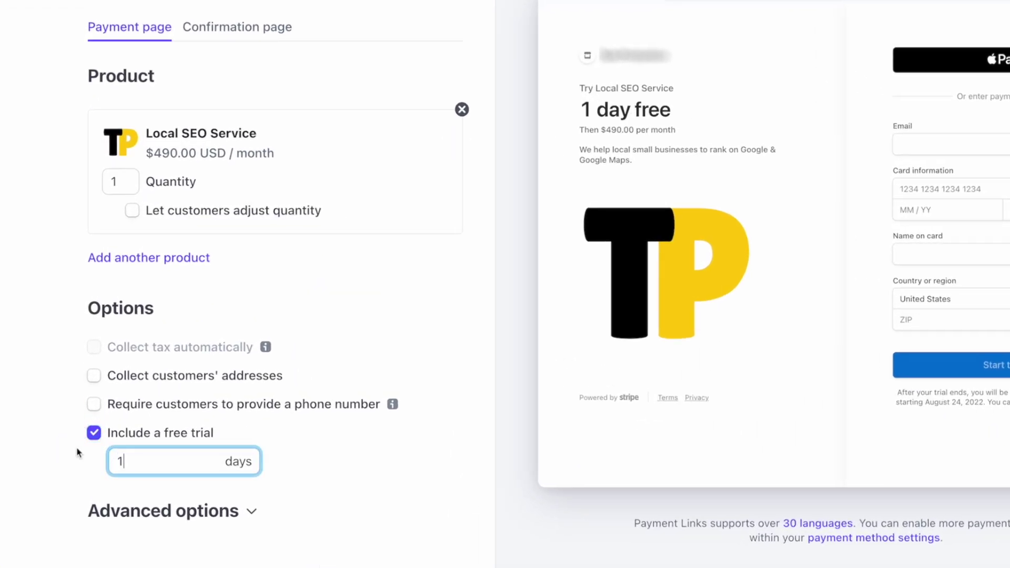
left_click(77, 453)
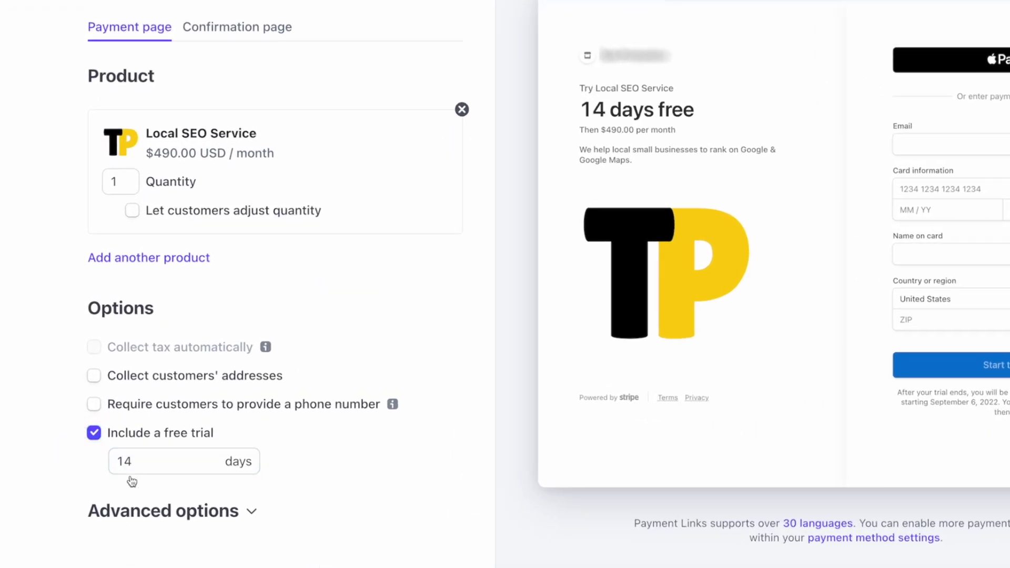
left_click(130, 406)
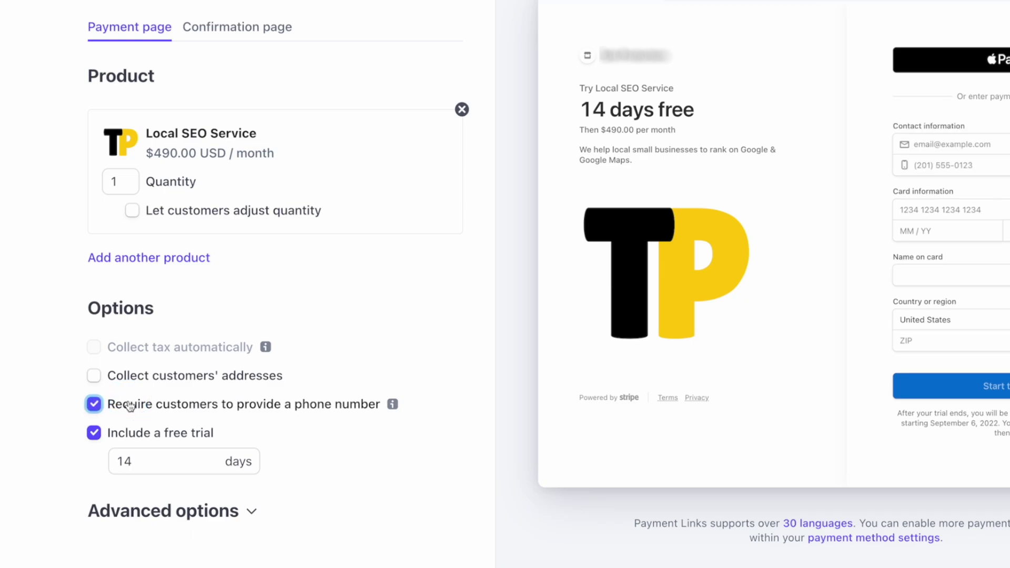
left_click(129, 405)
left_click(128, 405)
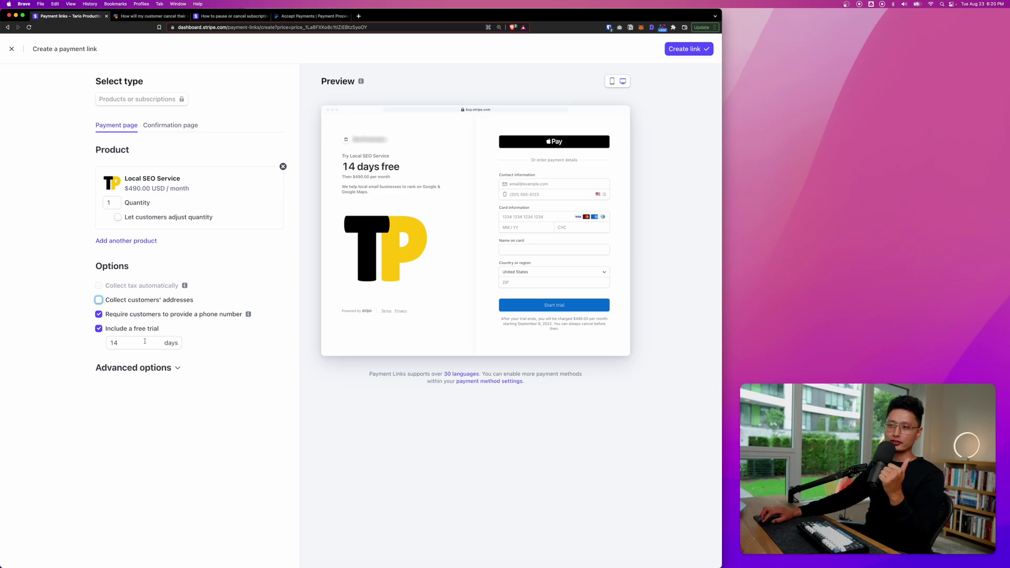
Review the confirmation page options, keep the default message, and create the link
left_click(155, 128)
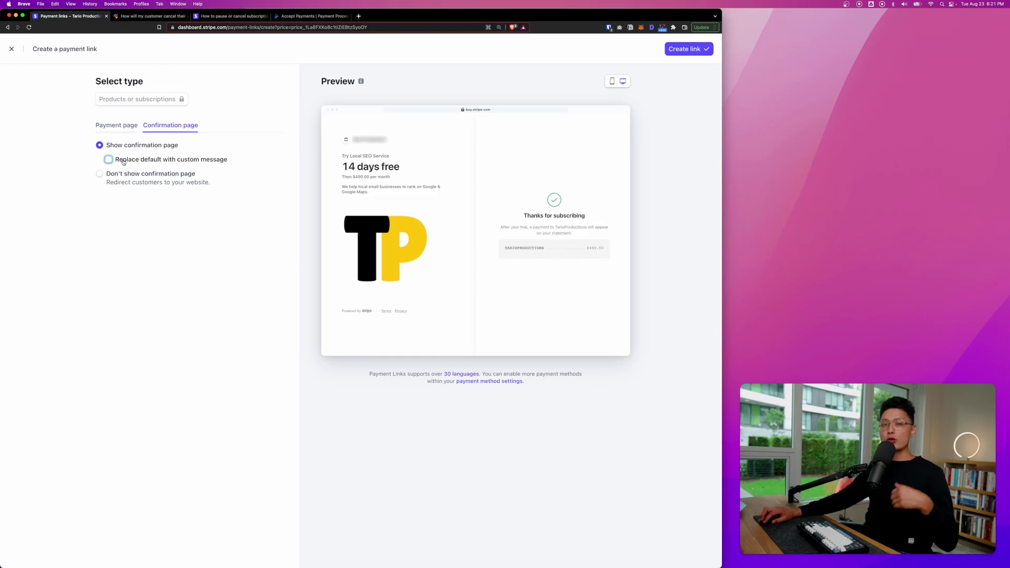
left_click(122, 160)
left_click(109, 160)
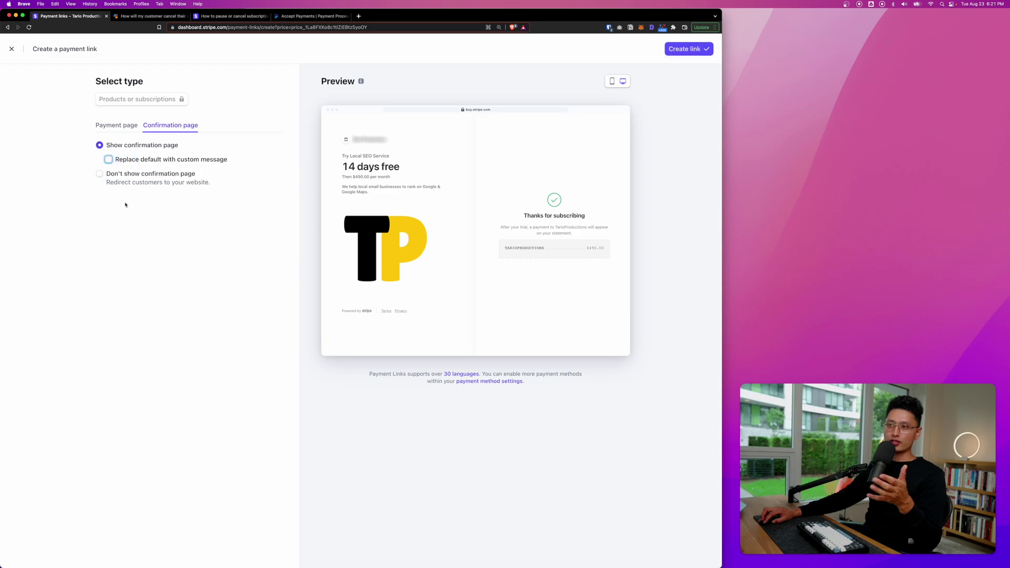
left_click(147, 177)
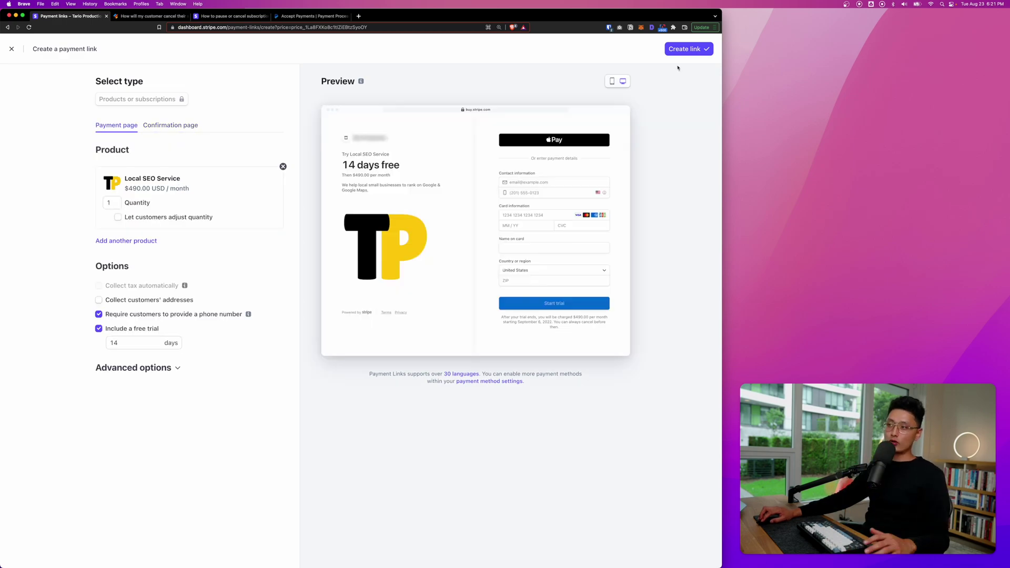
left_click(679, 50)
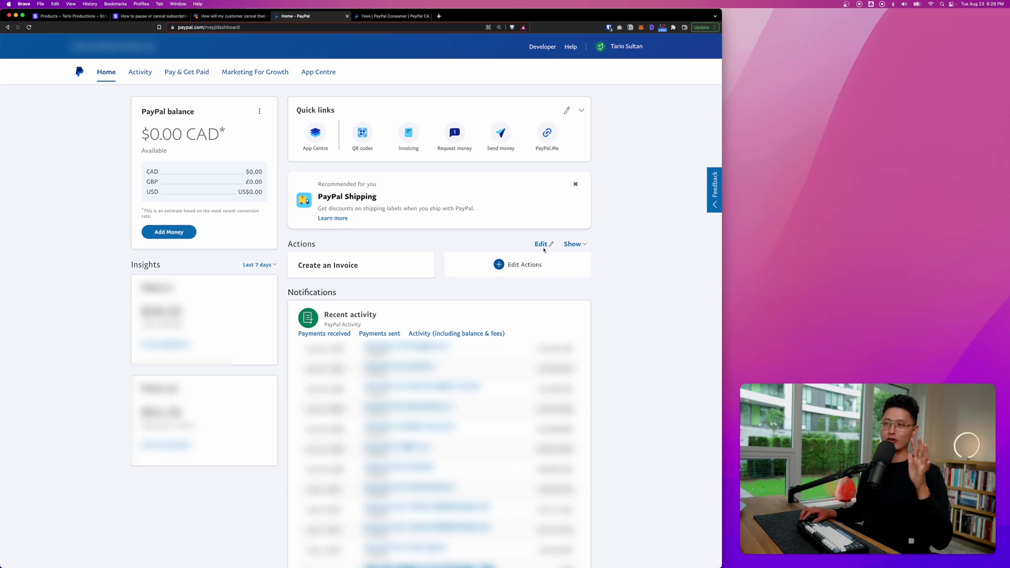
Check PayPal's 2.90% card fee and fixed fee table, then return to the PayPal home tab
left_click(372, 17)
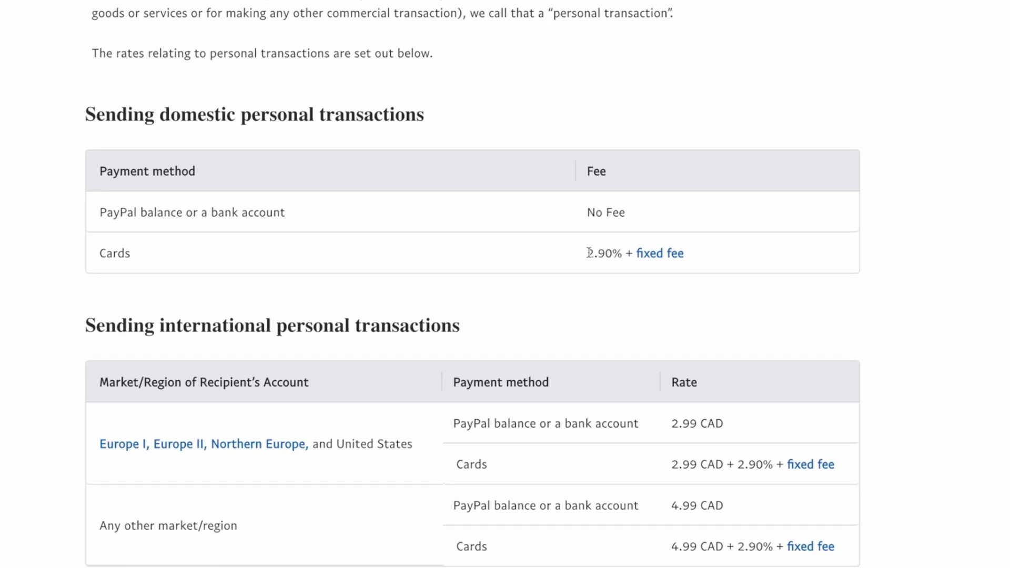
left_click_drag(588, 253, 609, 253)
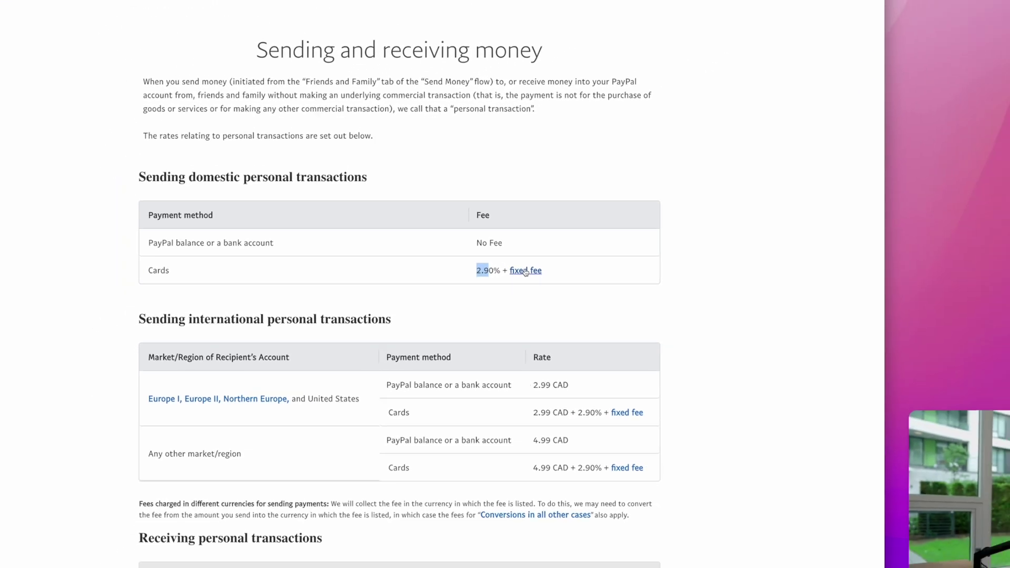
left_click(525, 270)
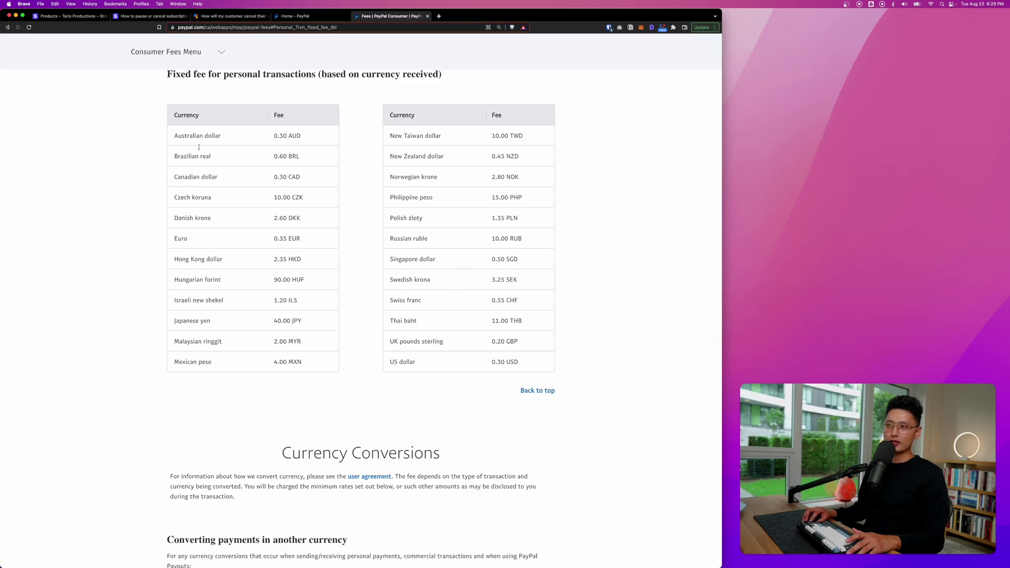
key("ctrl+shift+Tab")
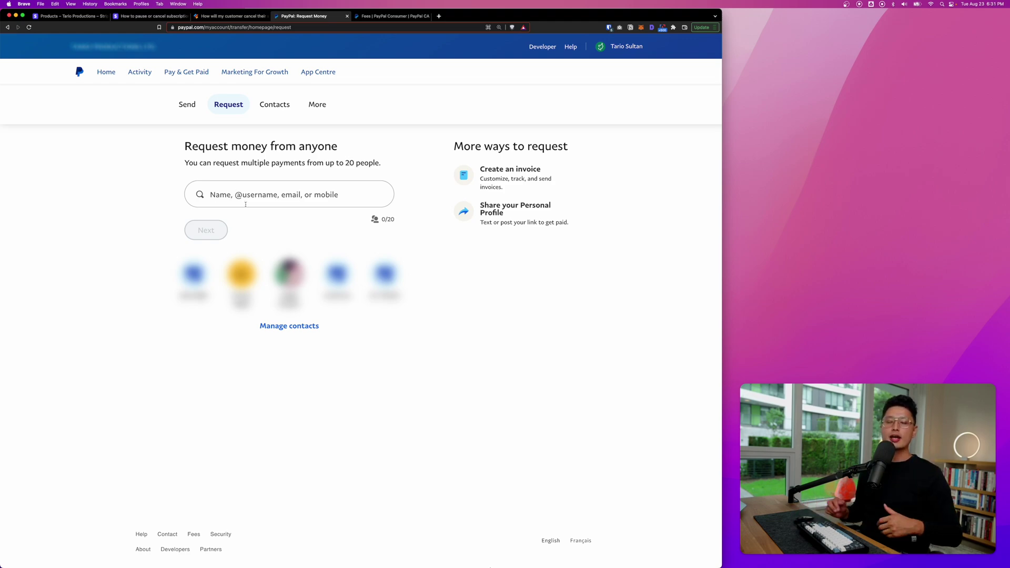
Enter the recipient's e-mail address for a money request and continue to the preview
left_click(245, 195)
key("super+v")
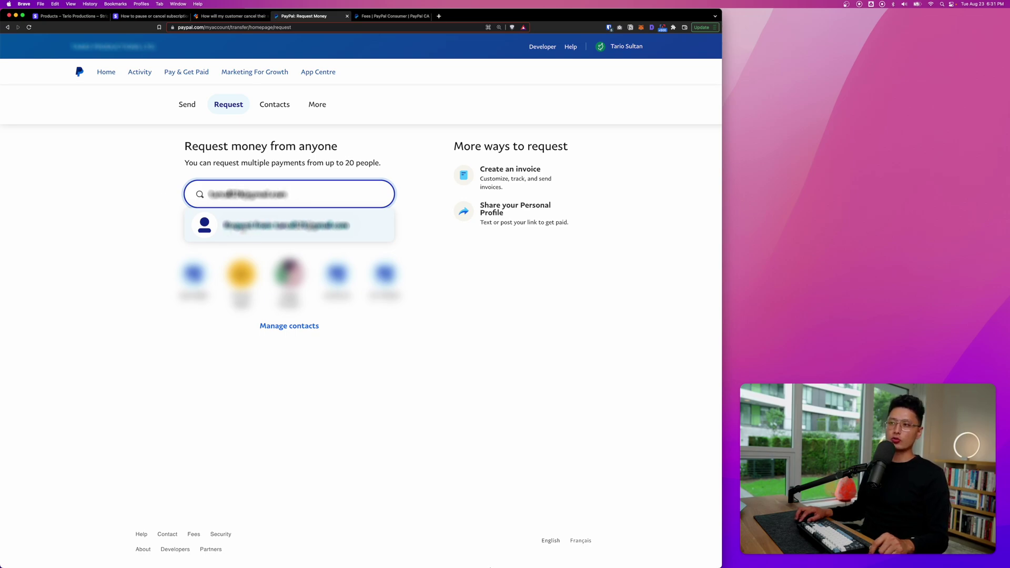
key("Return")
left_click(205, 230)
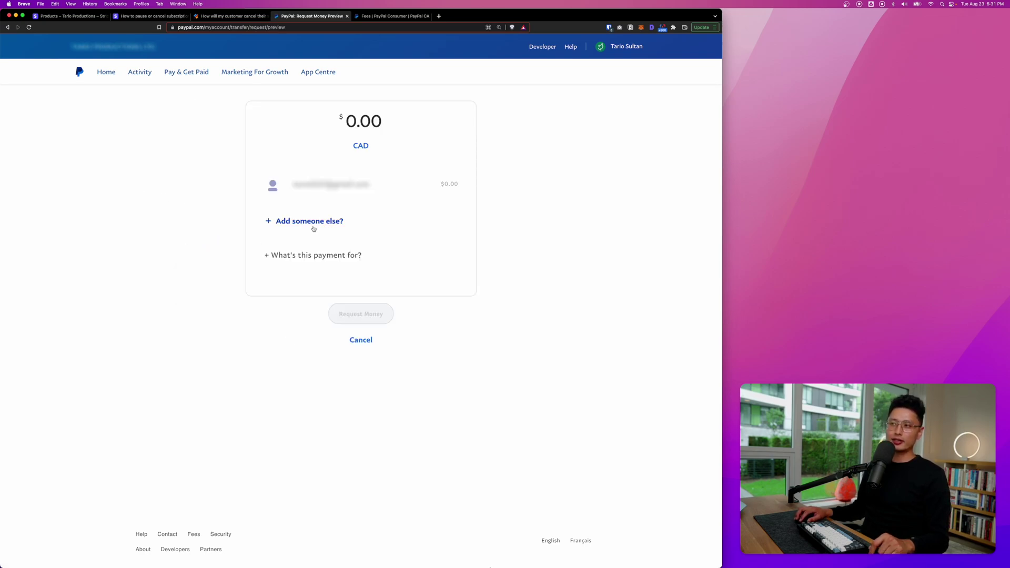
Set the request amount to 490 CAD and add a note about the payment
left_click(372, 129)
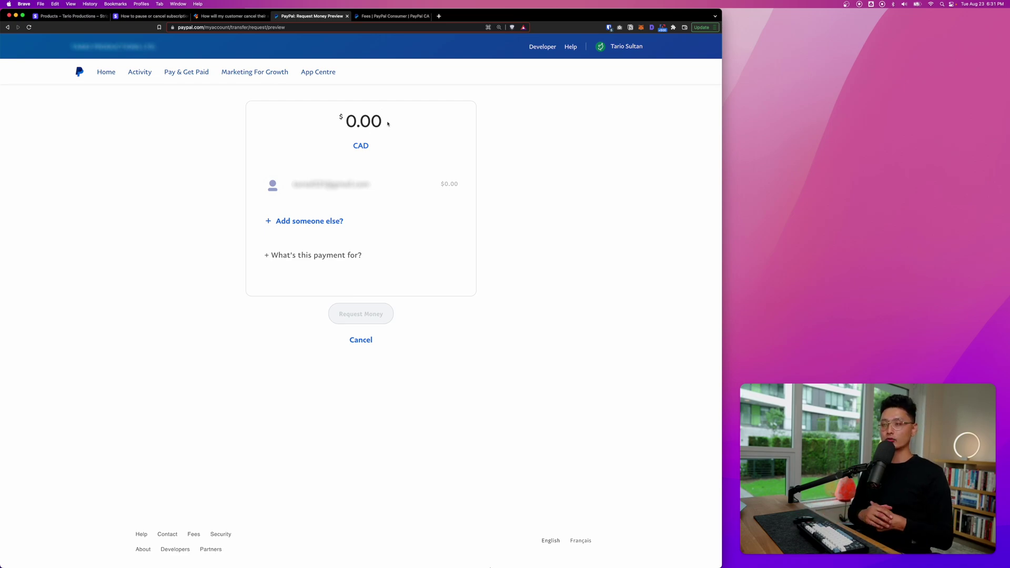
type("490")
left_click(361, 147)
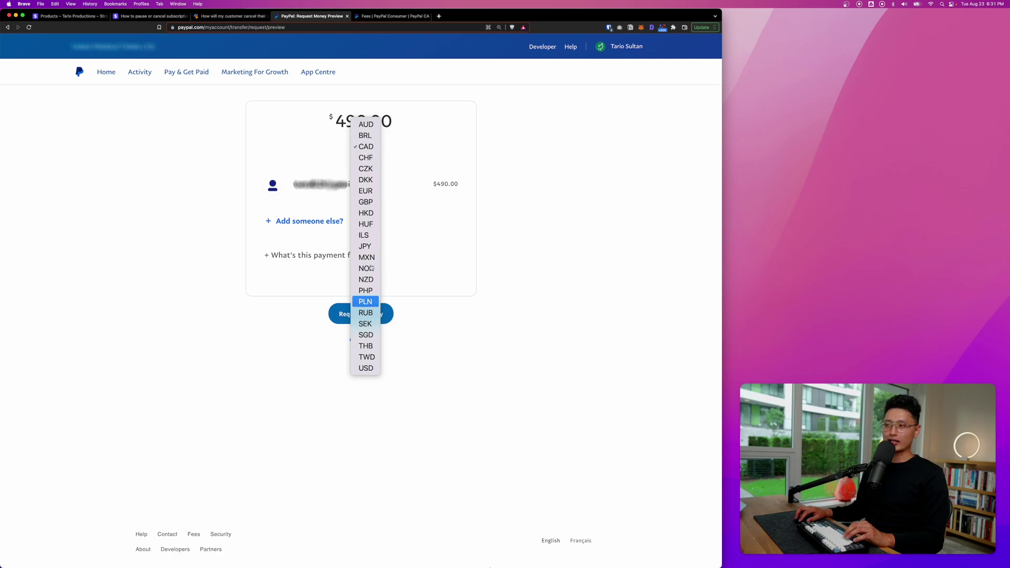
left_click(502, 292)
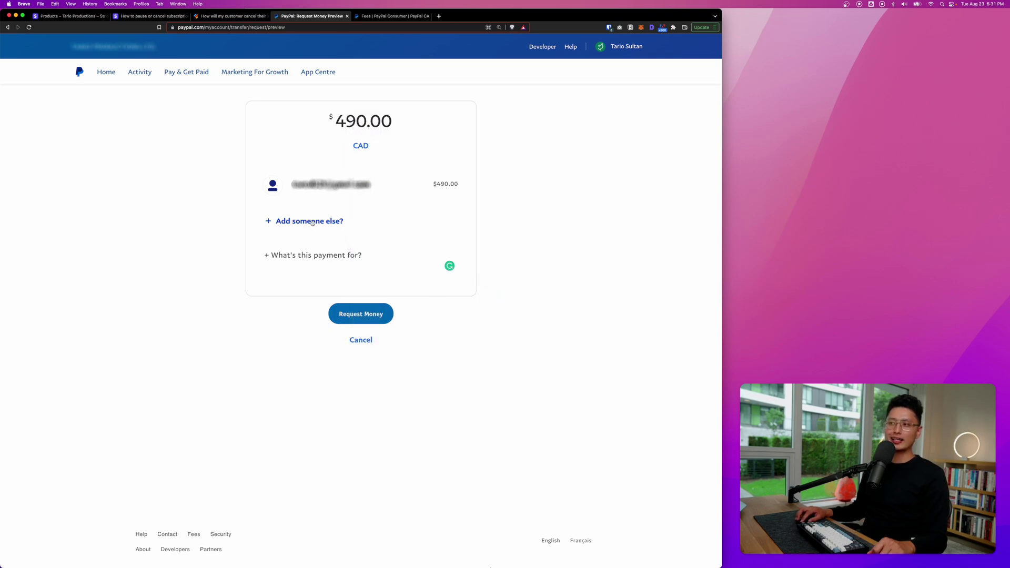
left_click(316, 255)
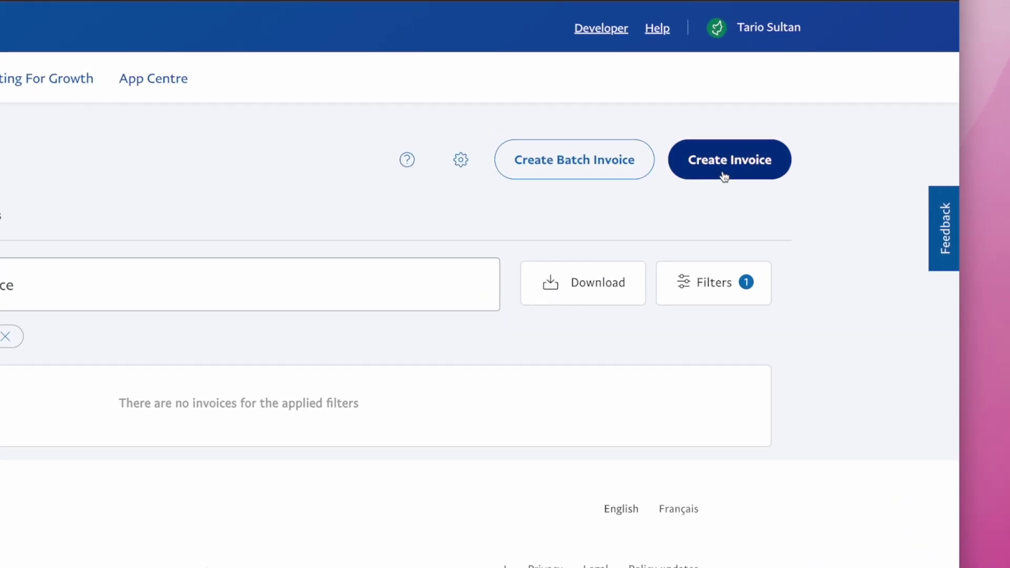
Draft invoice #1017 for Local SEO Service at $490.00, check its options and due date, and preview it
left_click(728, 165)
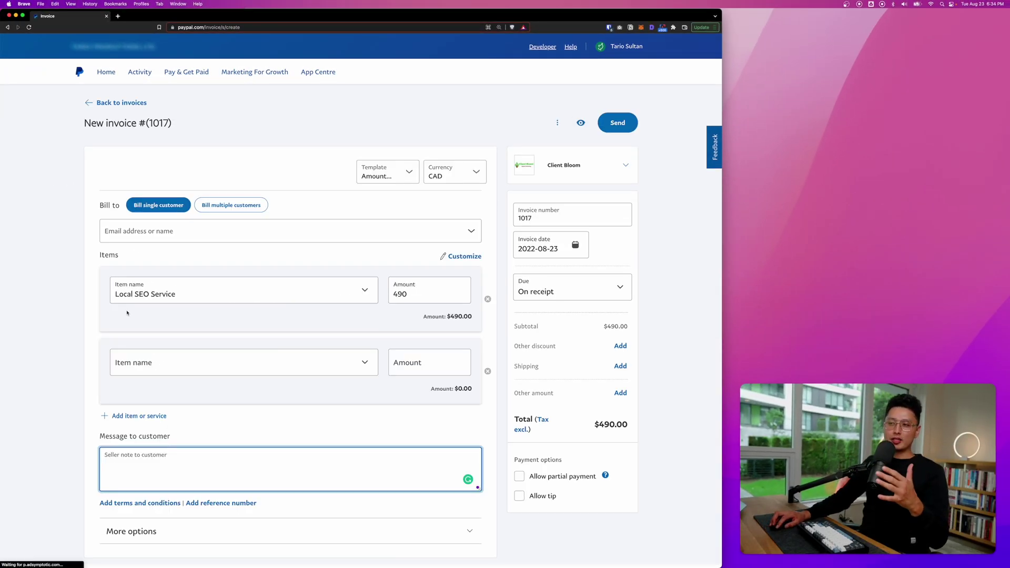
scroll(136, 301, "down", 4)
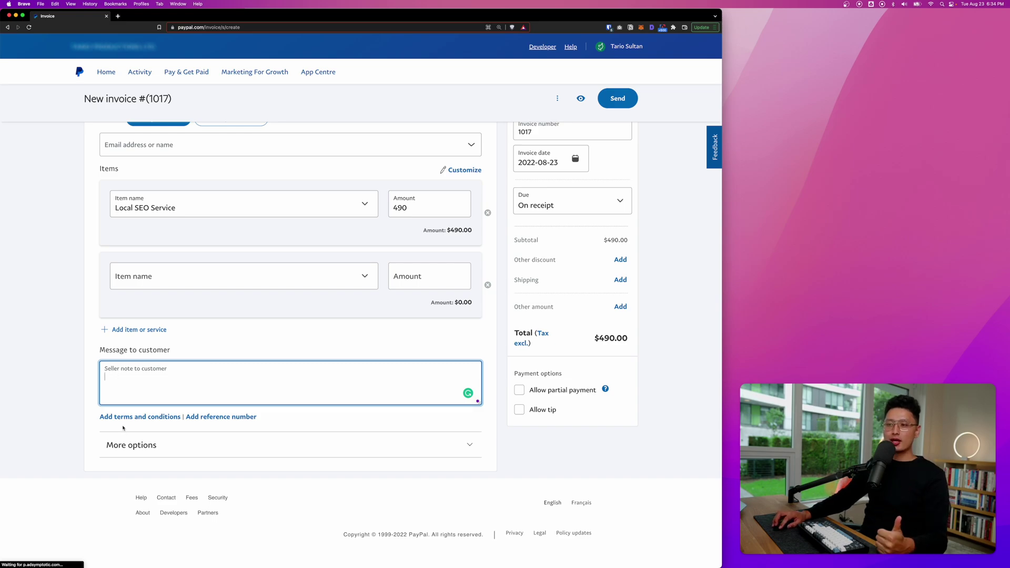
left_click(135, 443)
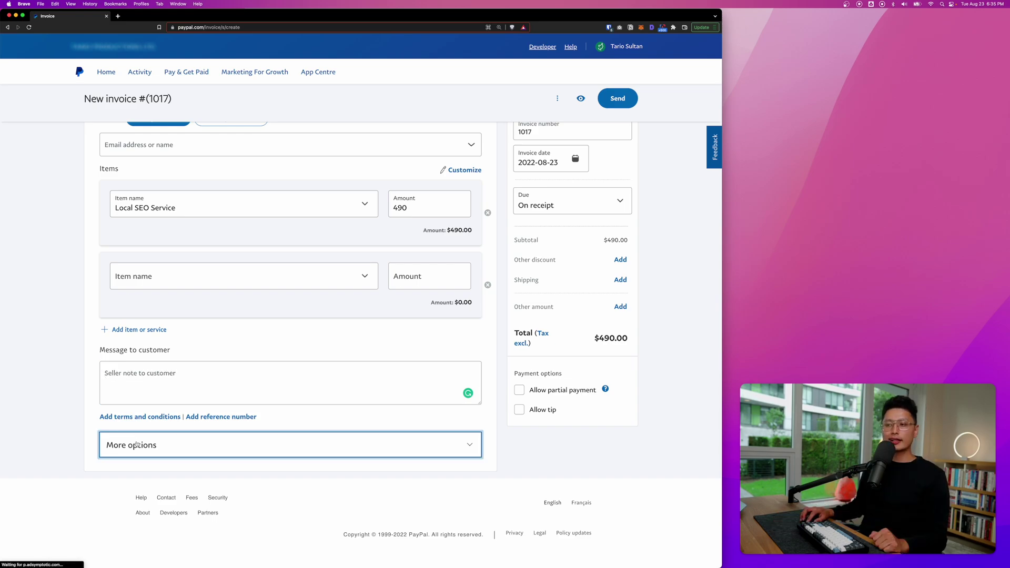
scroll(135, 443, "down", 3)
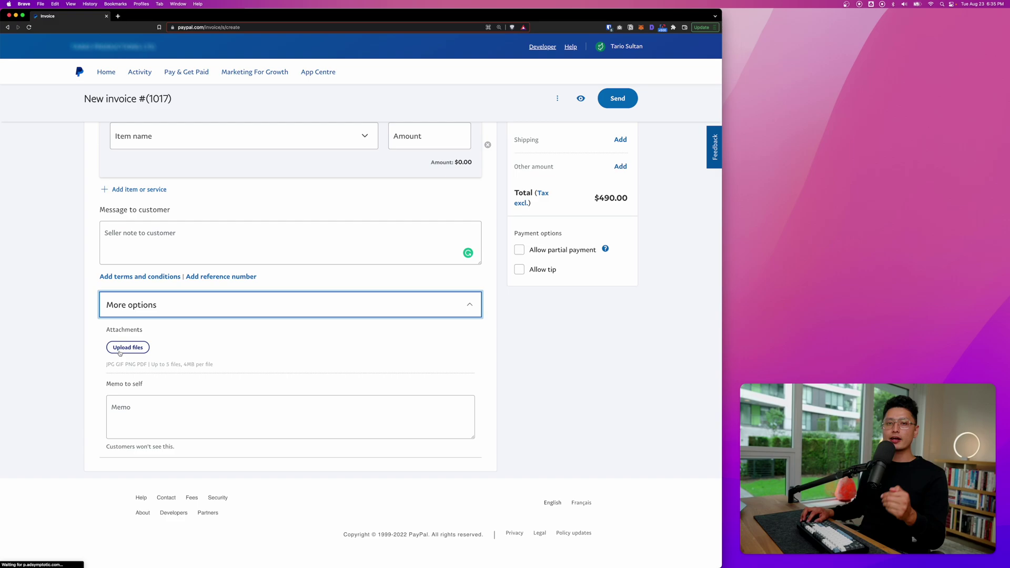
left_click(136, 398)
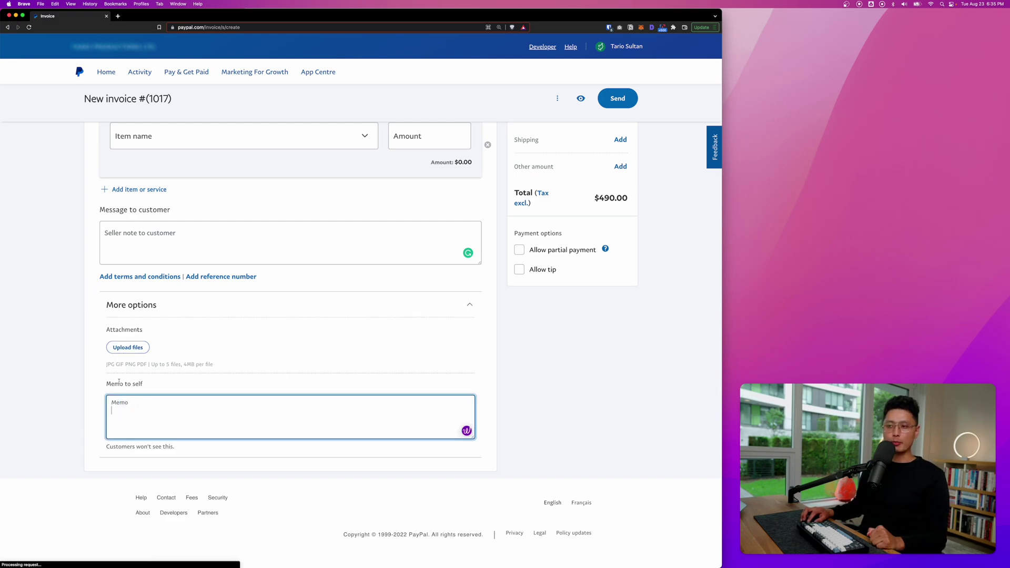
scroll(136, 398, "up", 4)
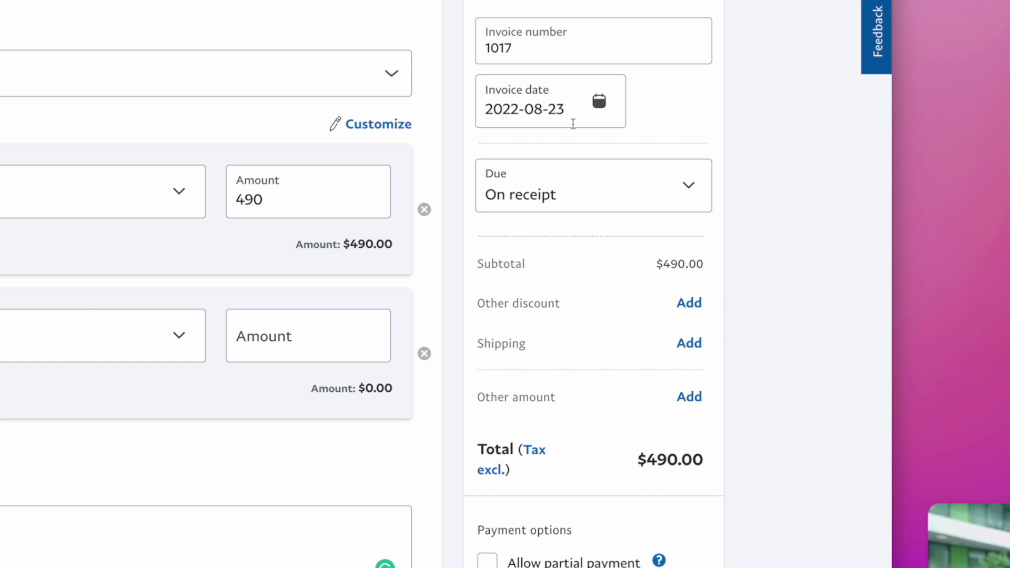
left_click(534, 199)
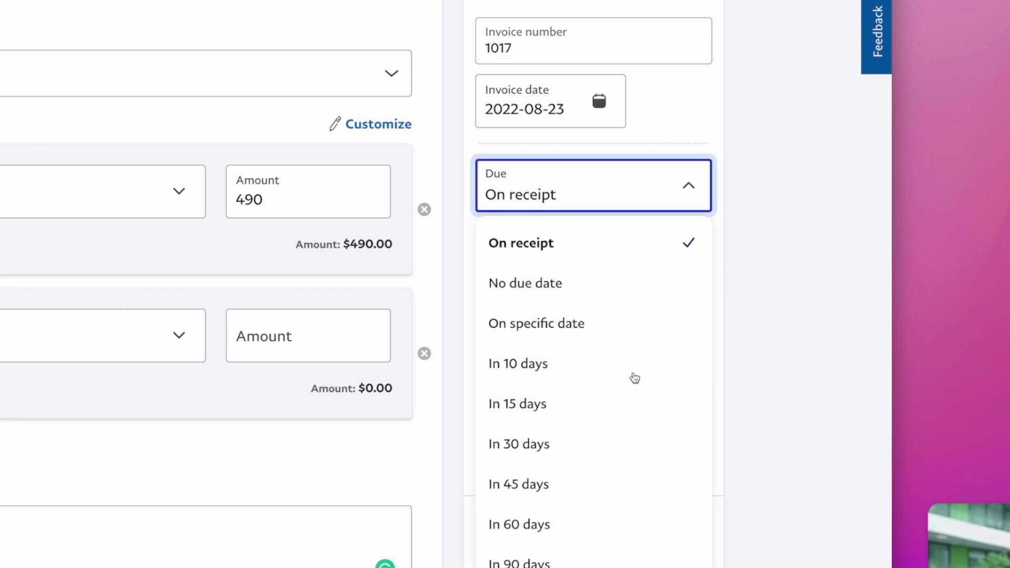
key("Escape")
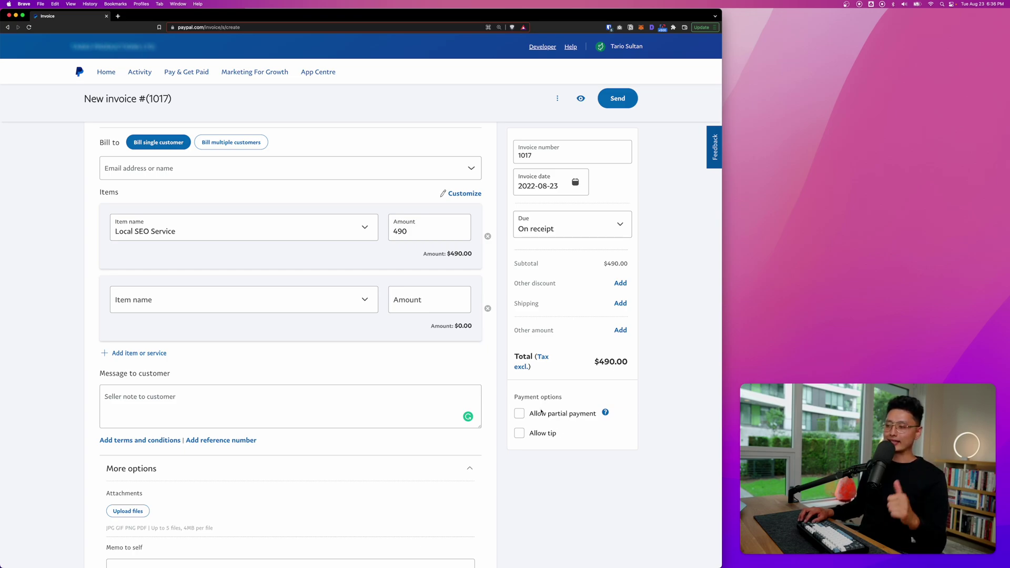
scroll(170, 356, "up", 3)
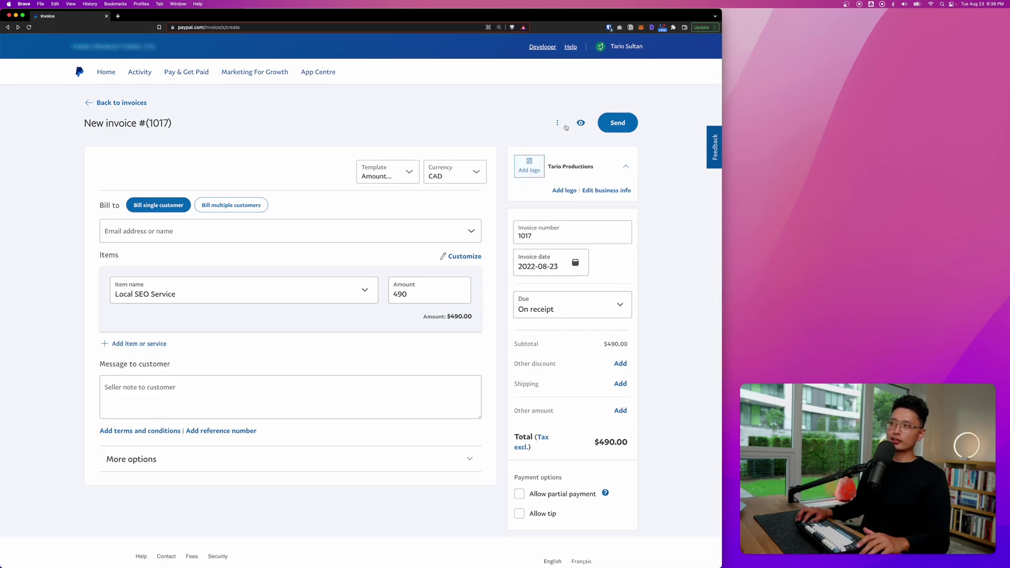
left_click(588, 127)
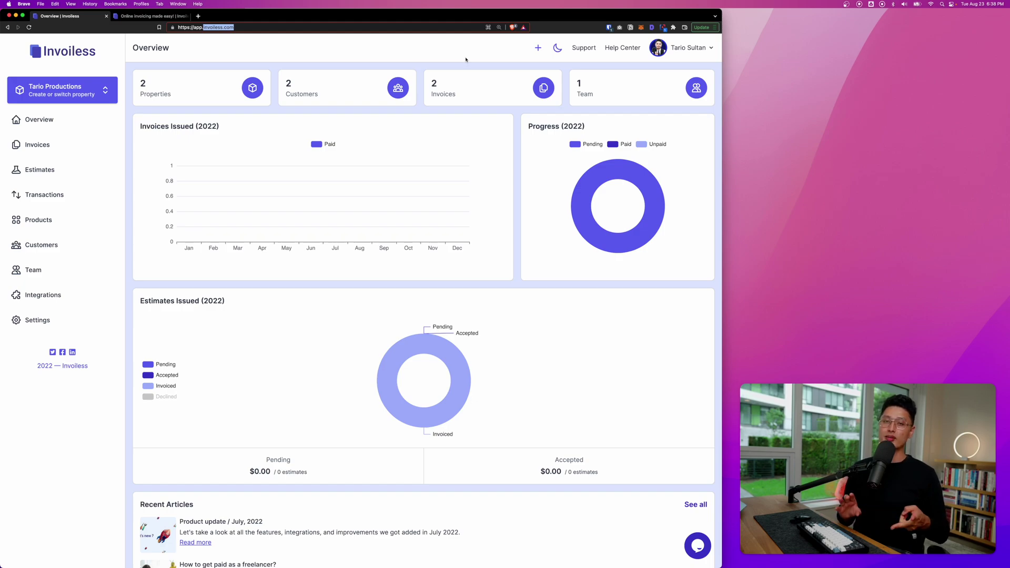
Open the Invoices list showing the $99.00 and $100.00 pending invoices
left_click(440, 234)
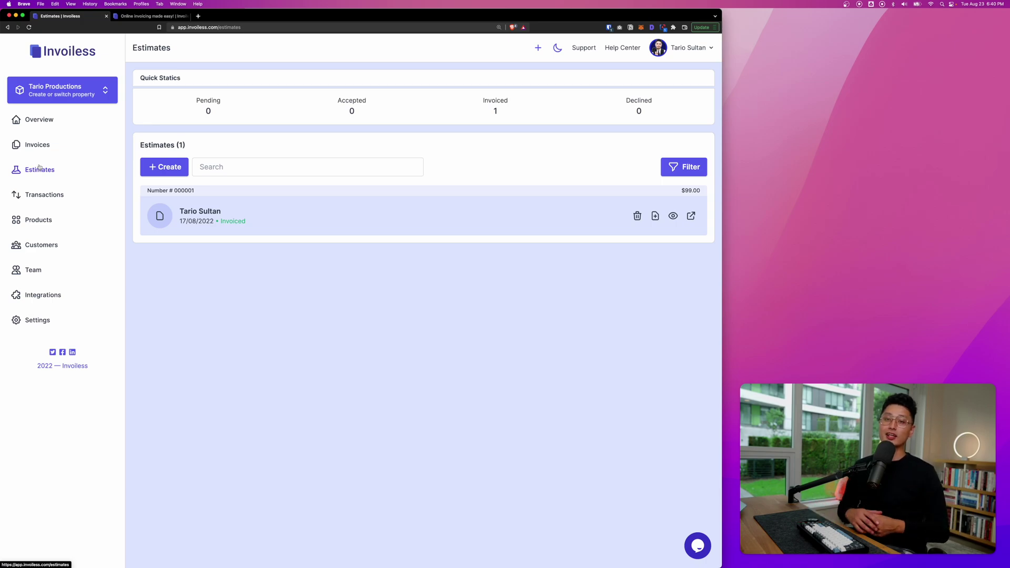
left_click(51, 148)
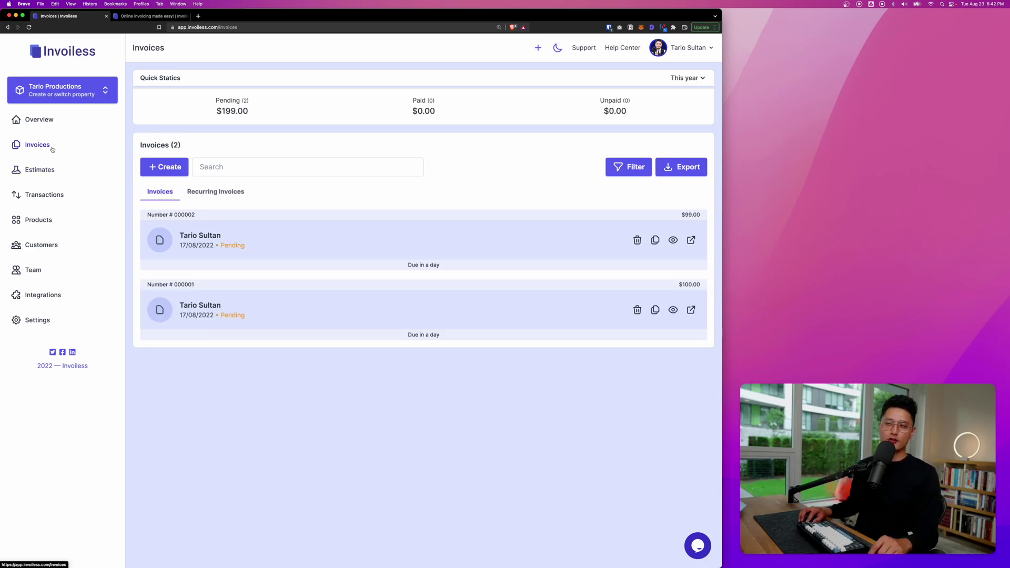
Start a new invoice and check its issue date, due date, currency and status choices
left_click(179, 168)
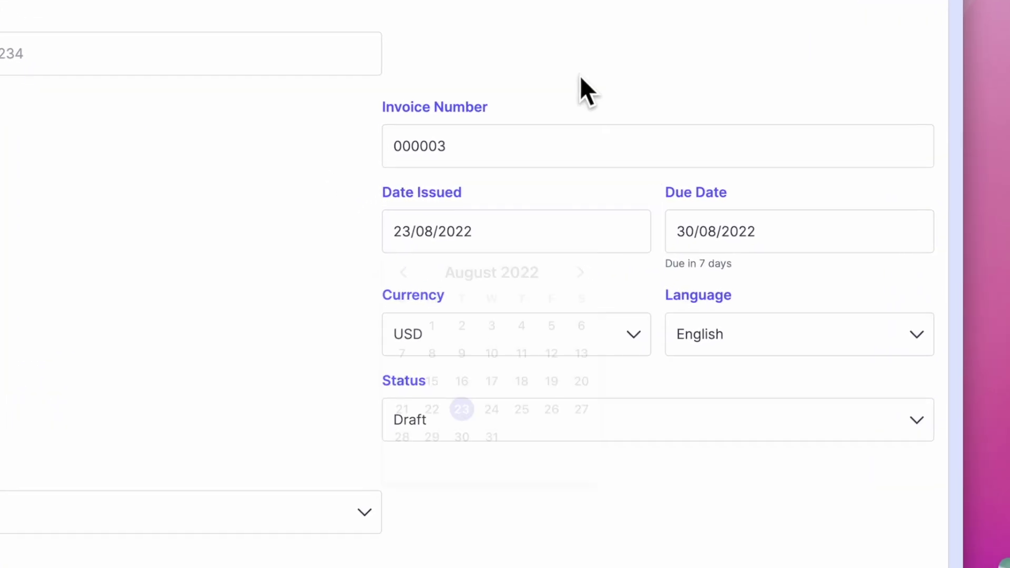
left_click(655, 208)
left_click(480, 123)
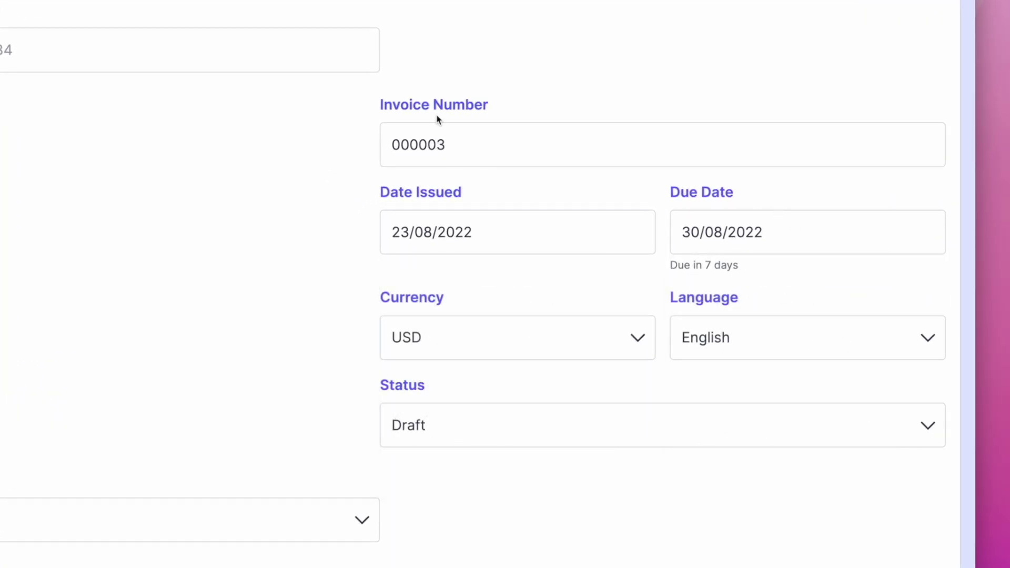
left_click_drag(399, 105, 651, 131)
left_click(390, 190)
left_click(434, 193)
left_click(815, 218)
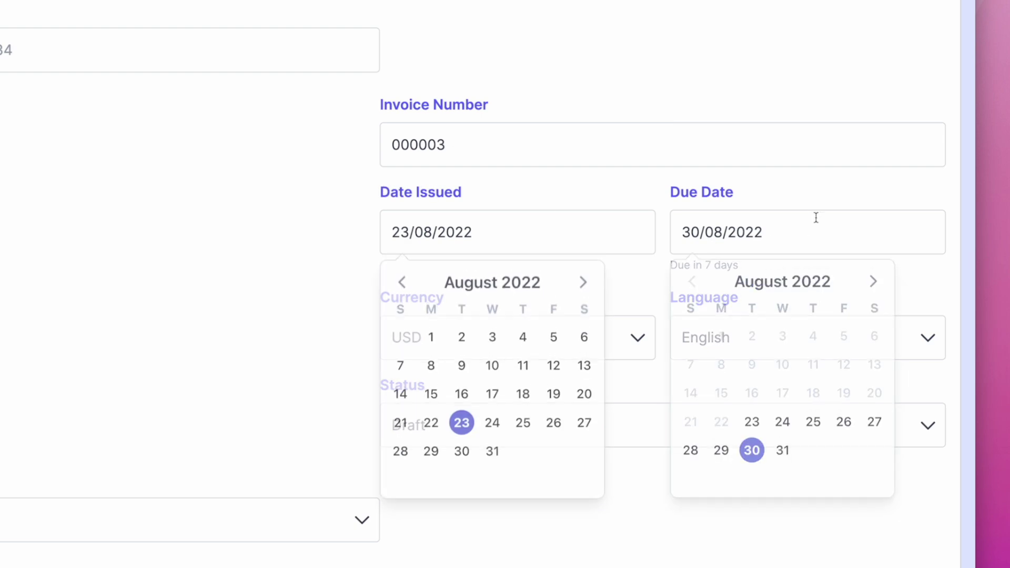
left_click(491, 236)
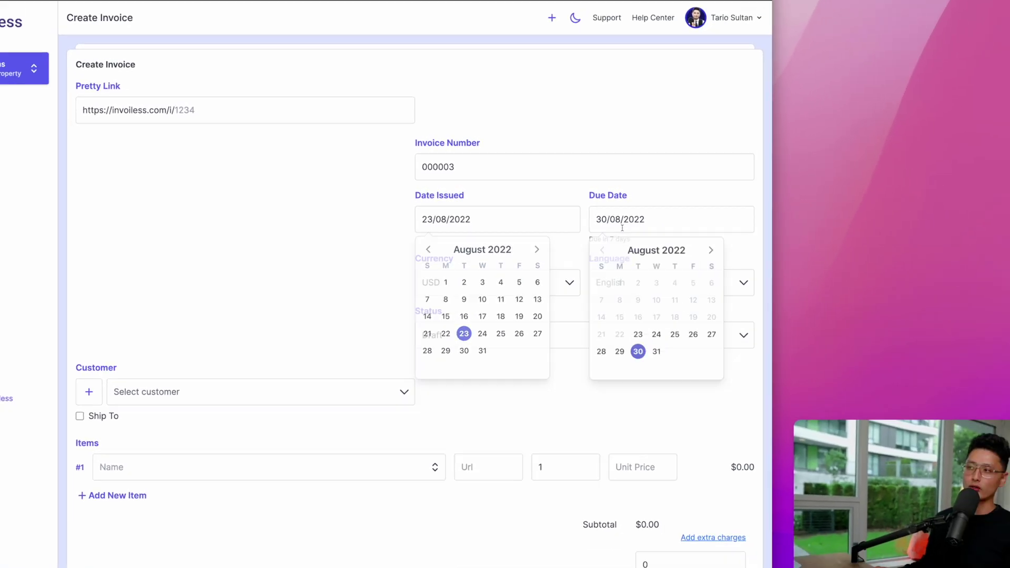
left_click(317, 400)
left_click(408, 336)
left_click(313, 199)
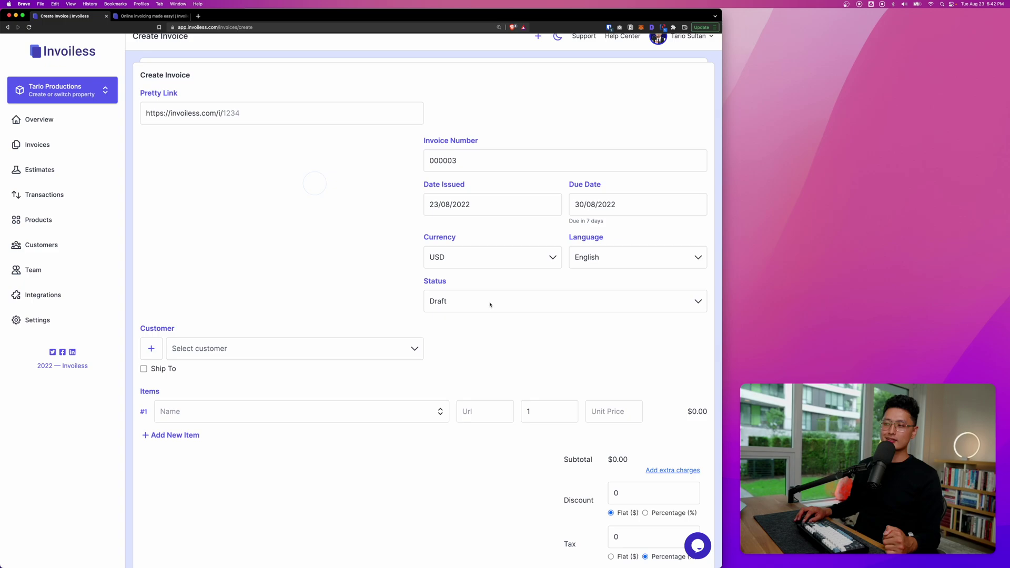
left_click(489, 300)
left_click(303, 242)
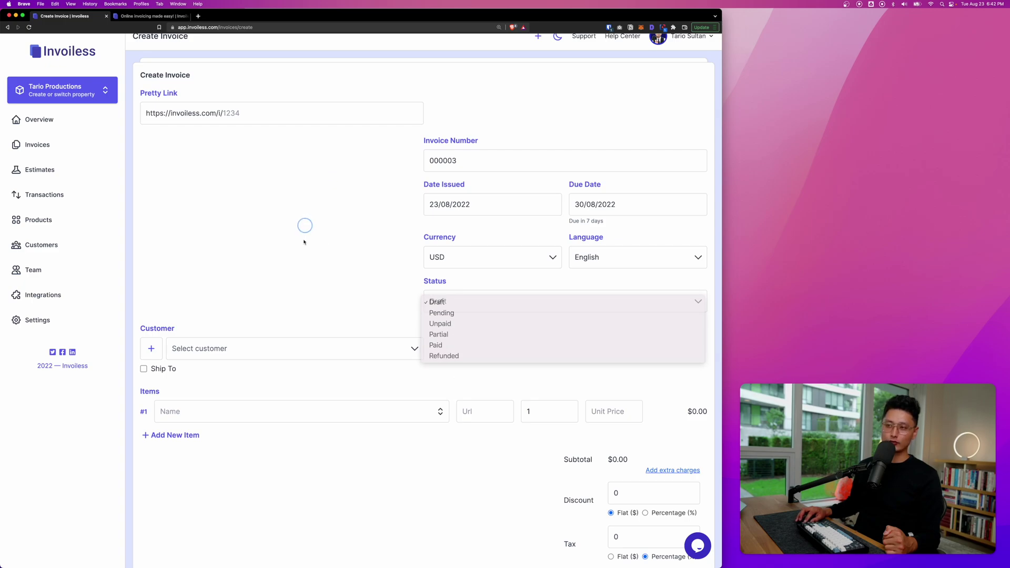
Add a new customer, make the discount a percentage, and visit the terms and notes fields
left_click(155, 346)
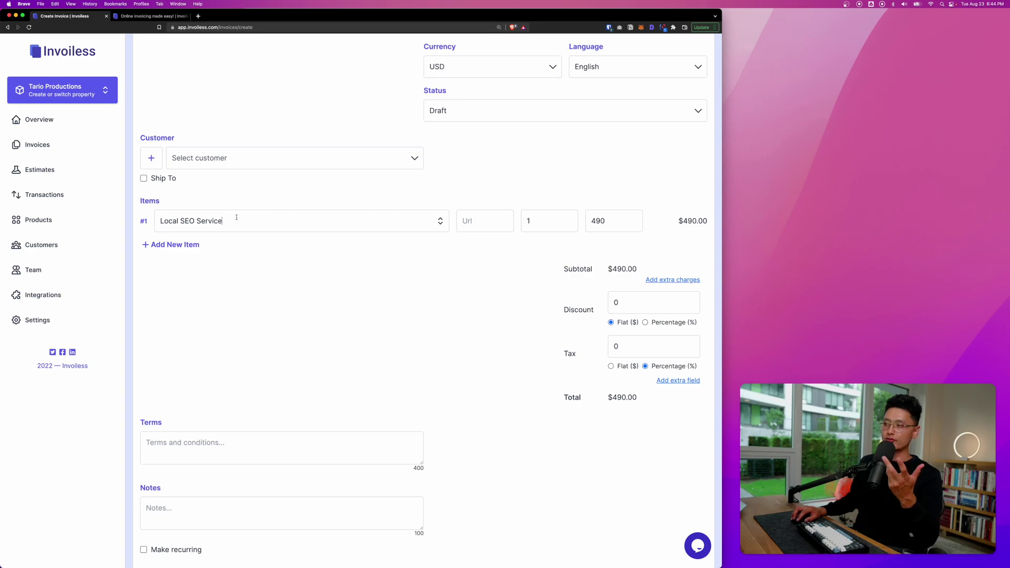
scroll(667, 262, "down", 2)
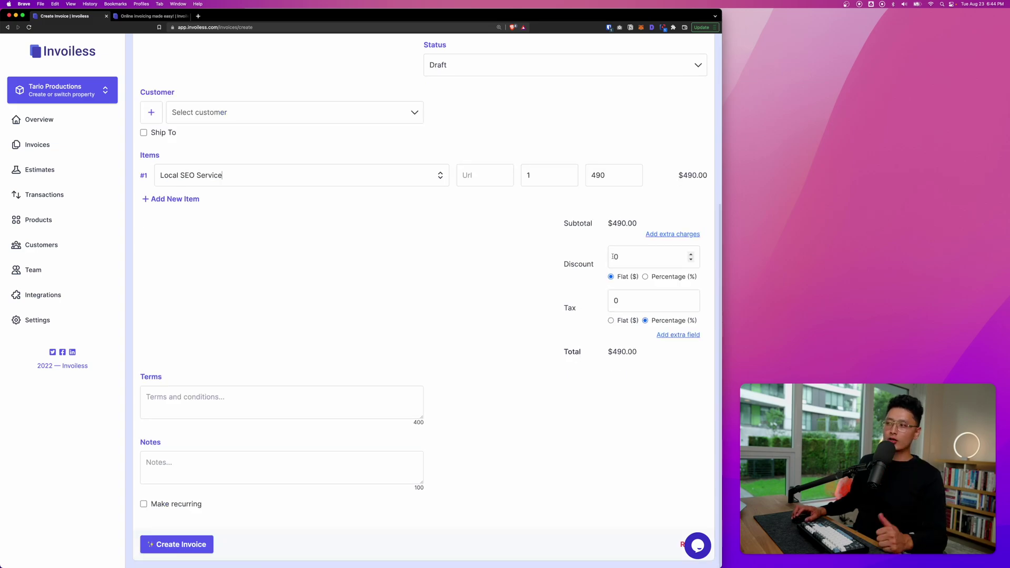
left_click(667, 277)
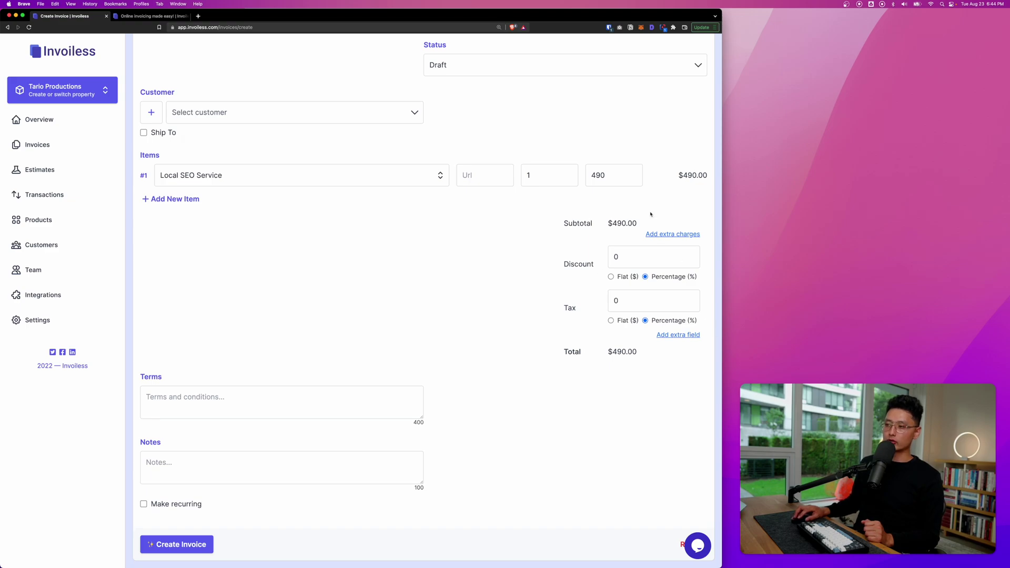
left_click(160, 387)
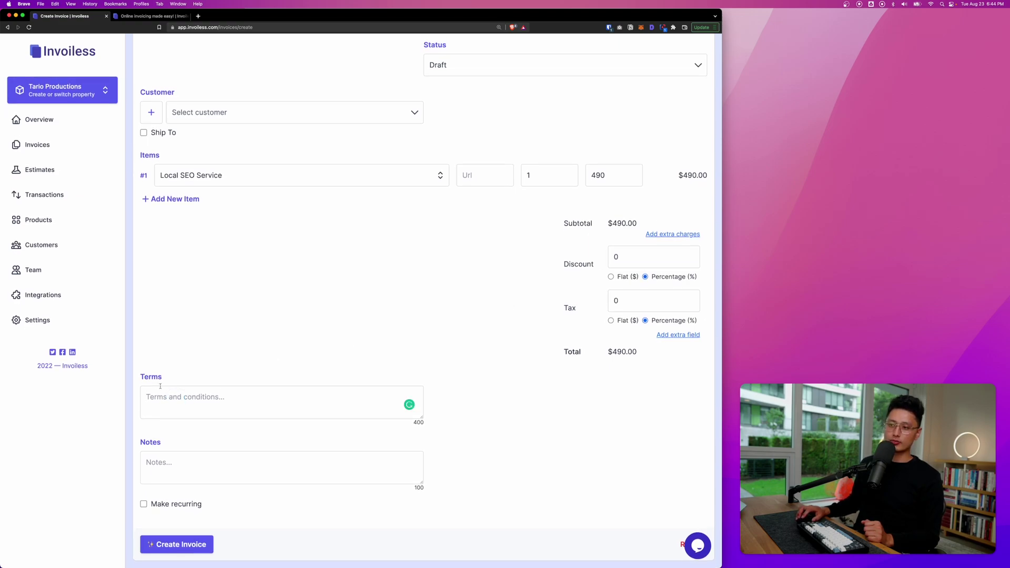
left_click(162, 468)
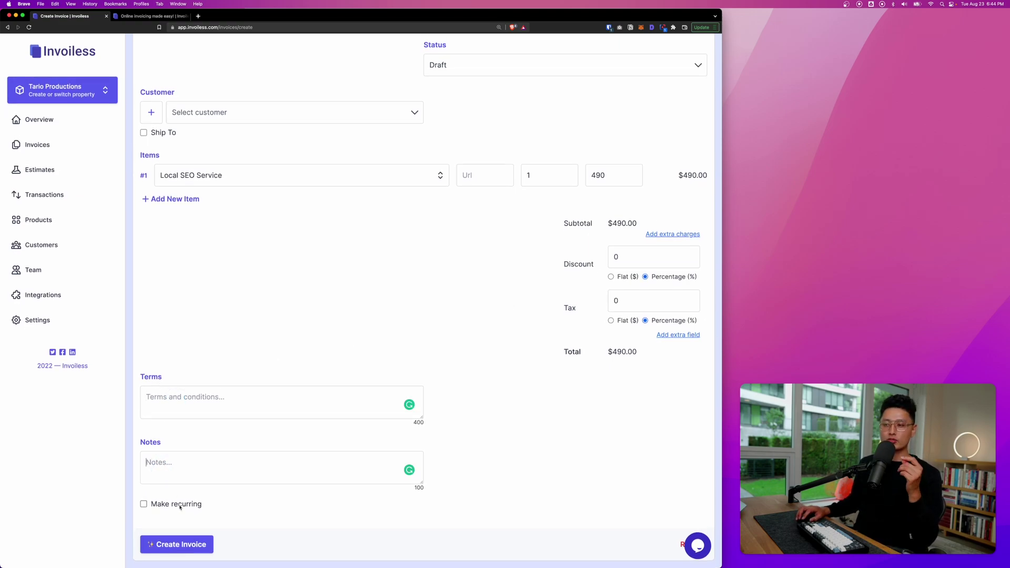
Make the invoice recur yearly with automatic email and online payments, then create it
left_click(144, 504)
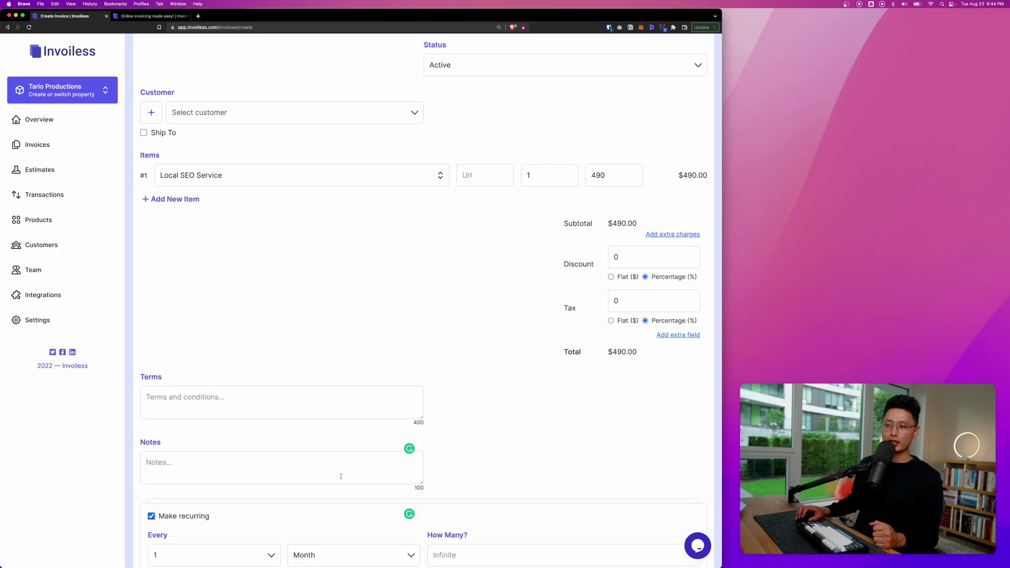
scroll(173, 463, "down", 2)
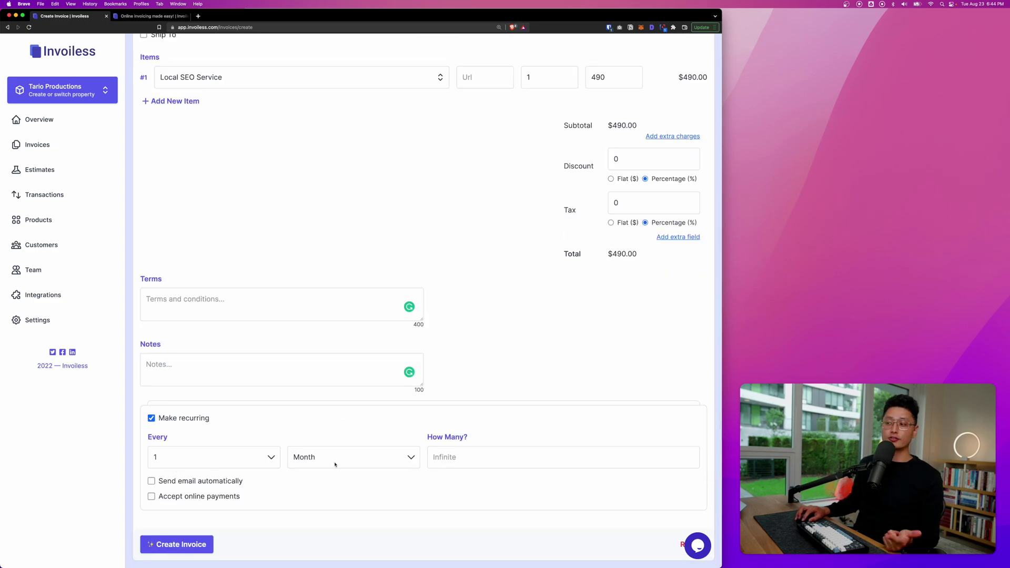
left_click(333, 457)
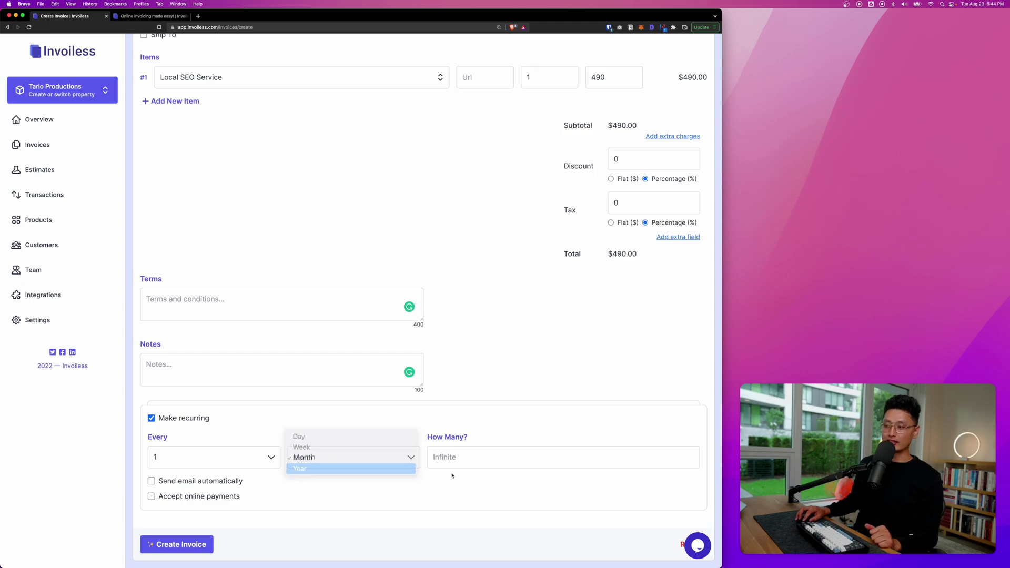
left_click(301, 469)
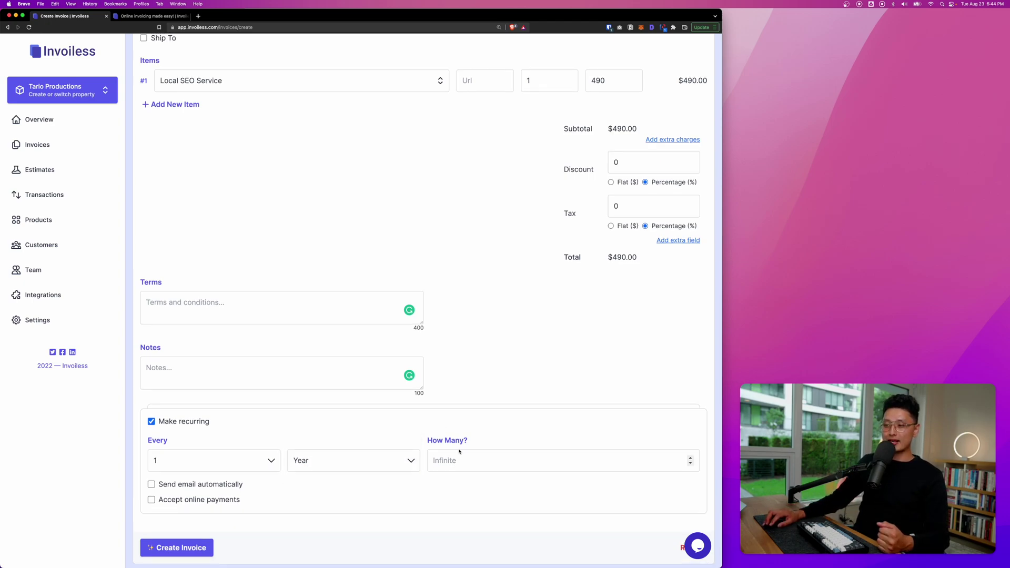
scroll(198, 480, "down", 1)
left_click(158, 482)
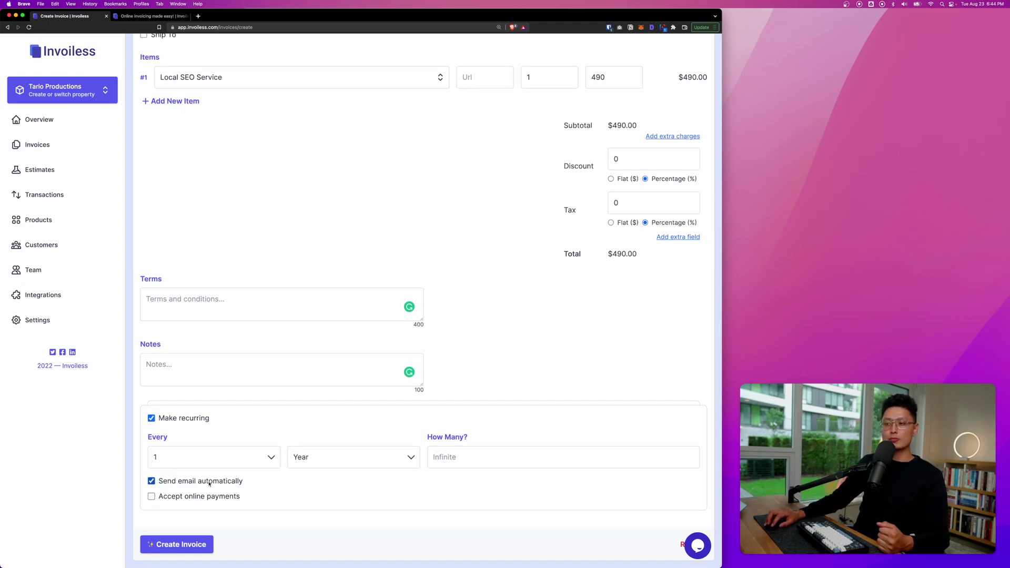
left_click(184, 497)
left_click(179, 544)
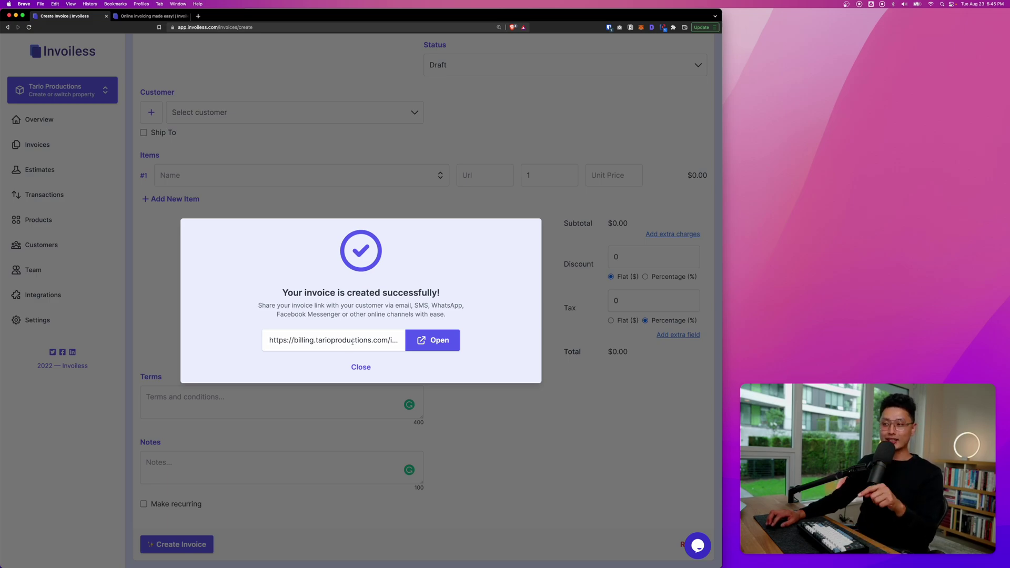
View invoice 000003's public page and card payment form, then return to the editor
left_click(432, 339)
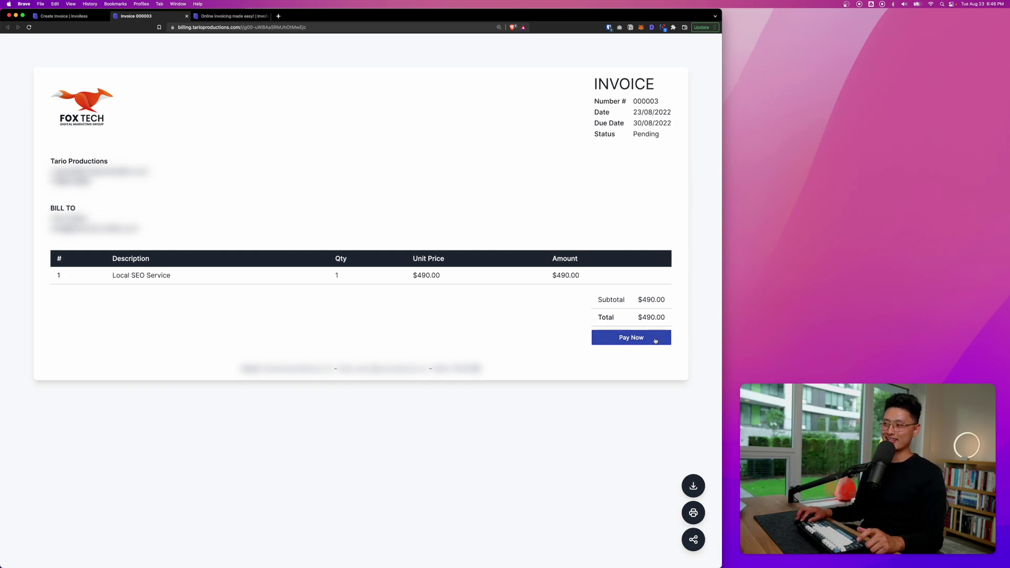
left_click(638, 339)
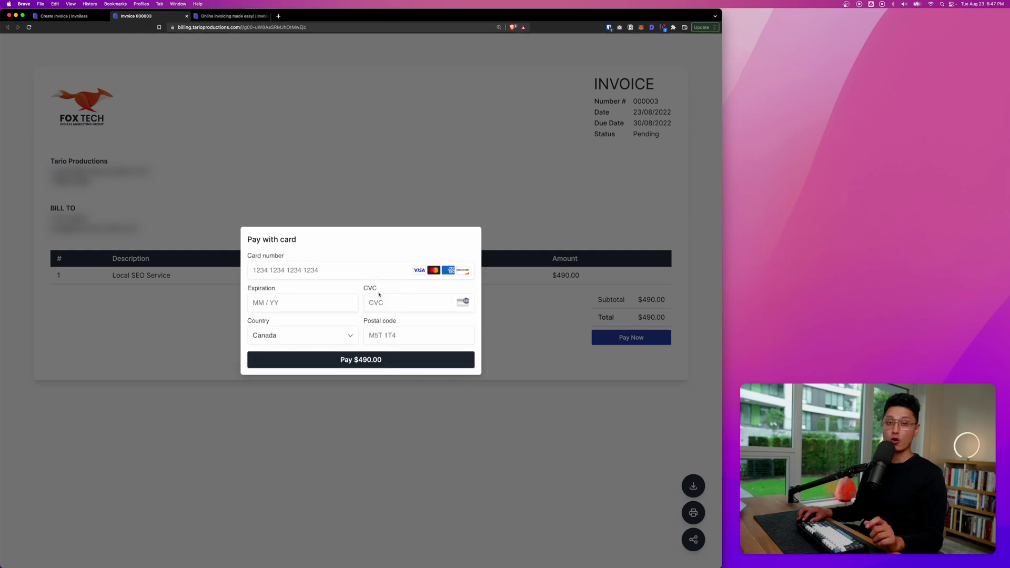
key("super+1")
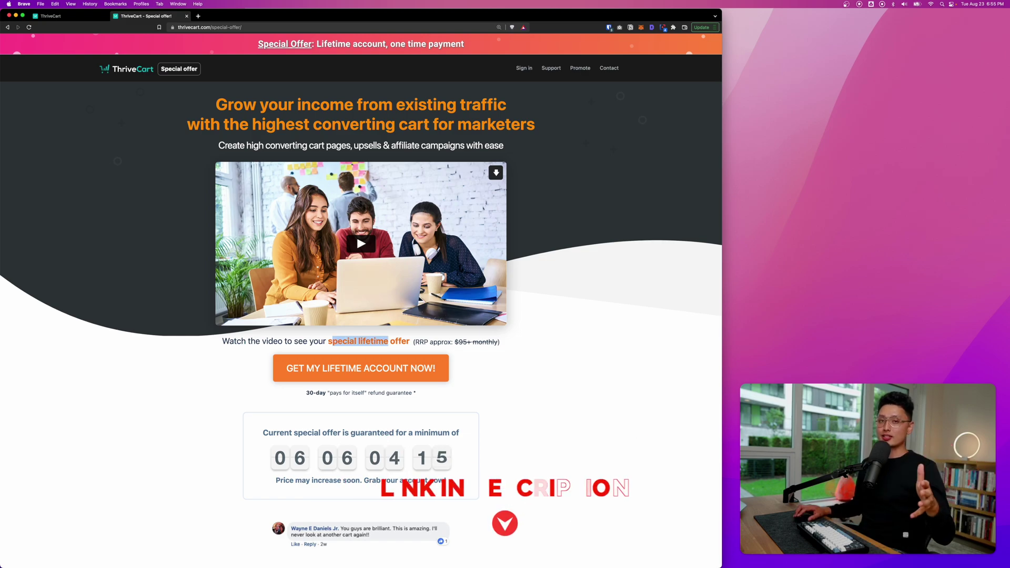
Skim the special-offer sales page, then switch to the ThriveCart Products dashboard tab
scroll(354, 360, "down", 15)
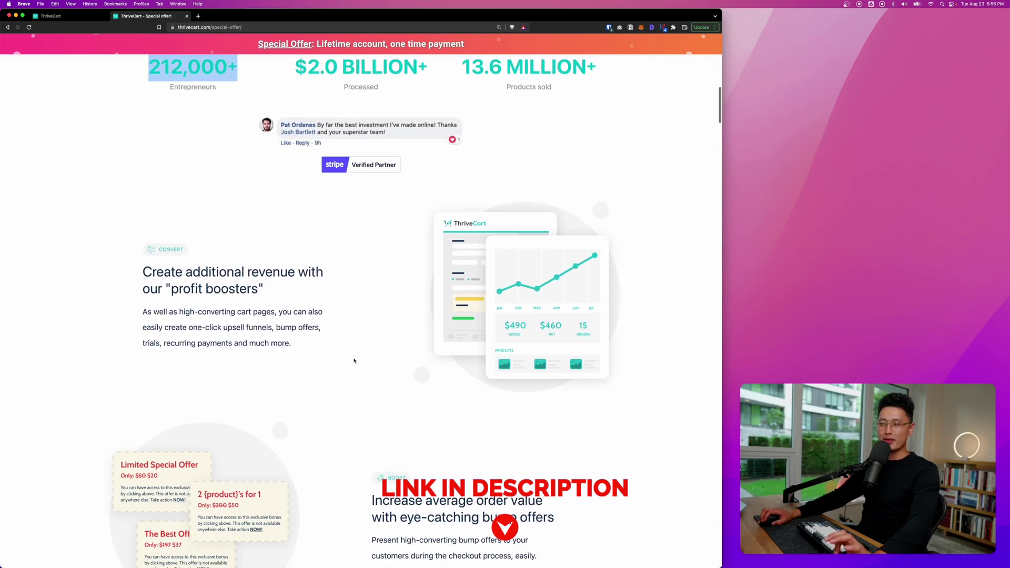
scroll(354, 360, "down", 4)
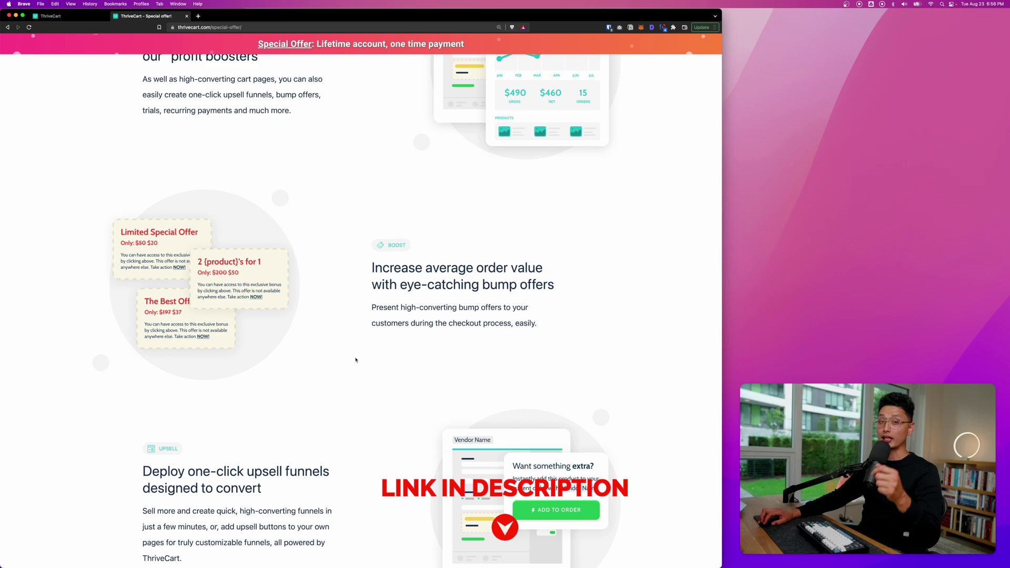
scroll(356, 361, "up", 1)
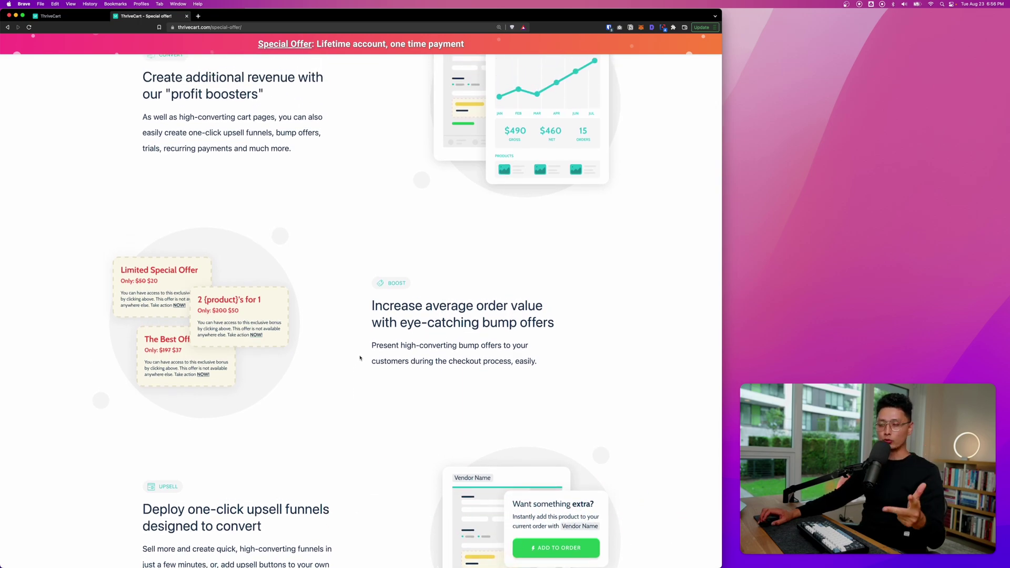
scroll(357, 358, "down", 5)
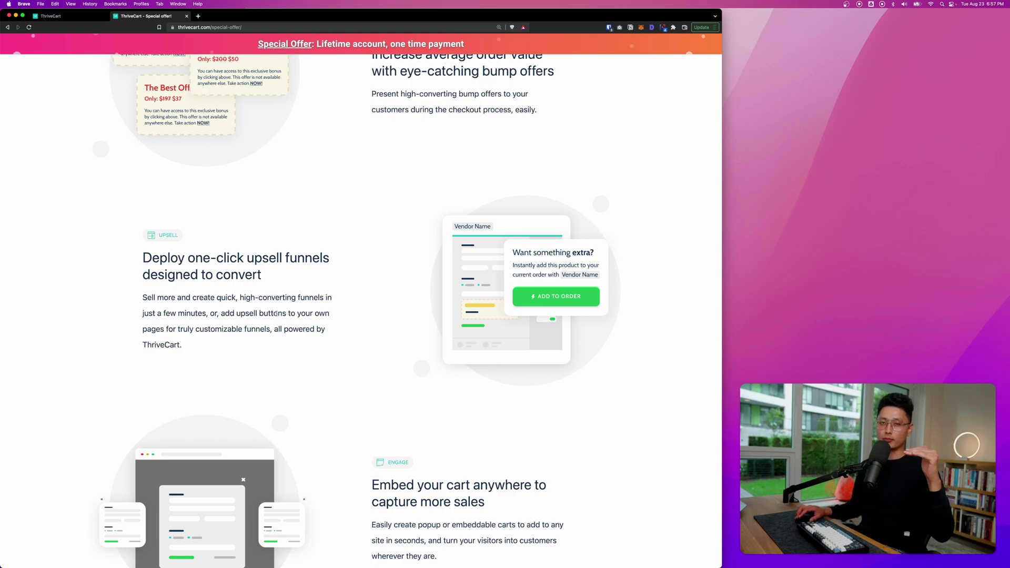
scroll(278, 321, "down", 15)
scroll(676, 356, "up", 4)
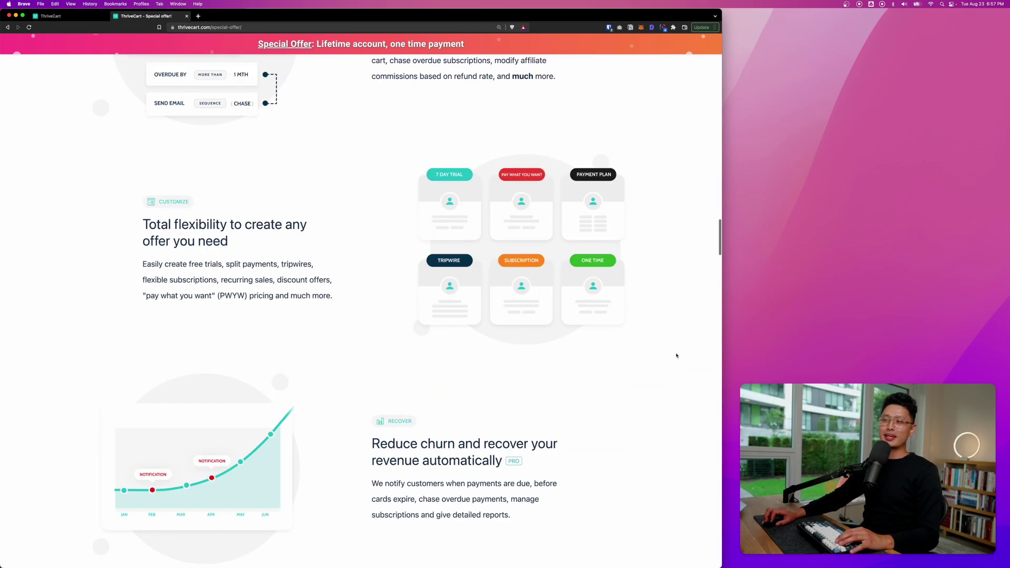
key("ctrl+shift+Tab")
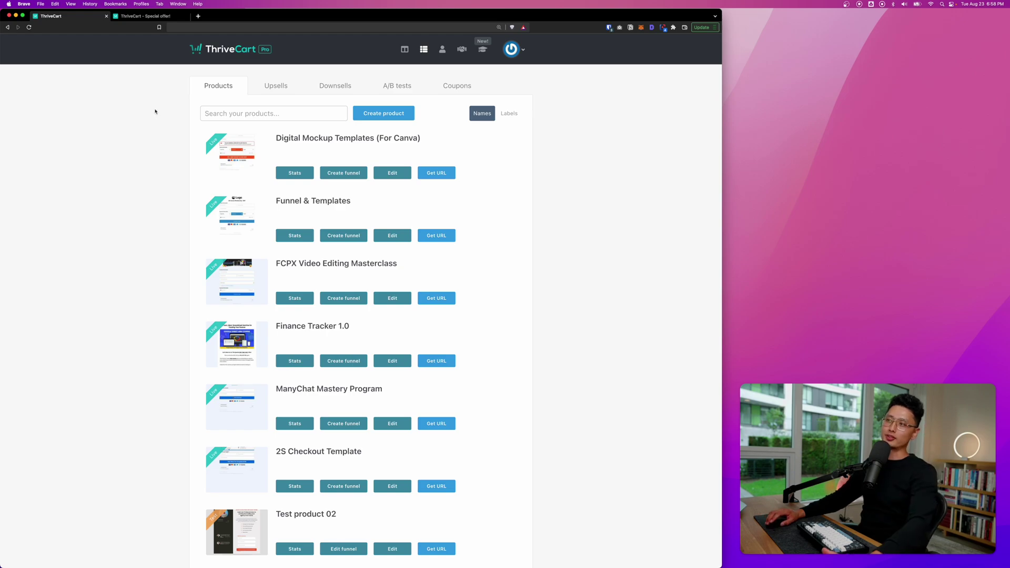
Create a new digital product and keep USD as its selling currency
left_click(383, 113)
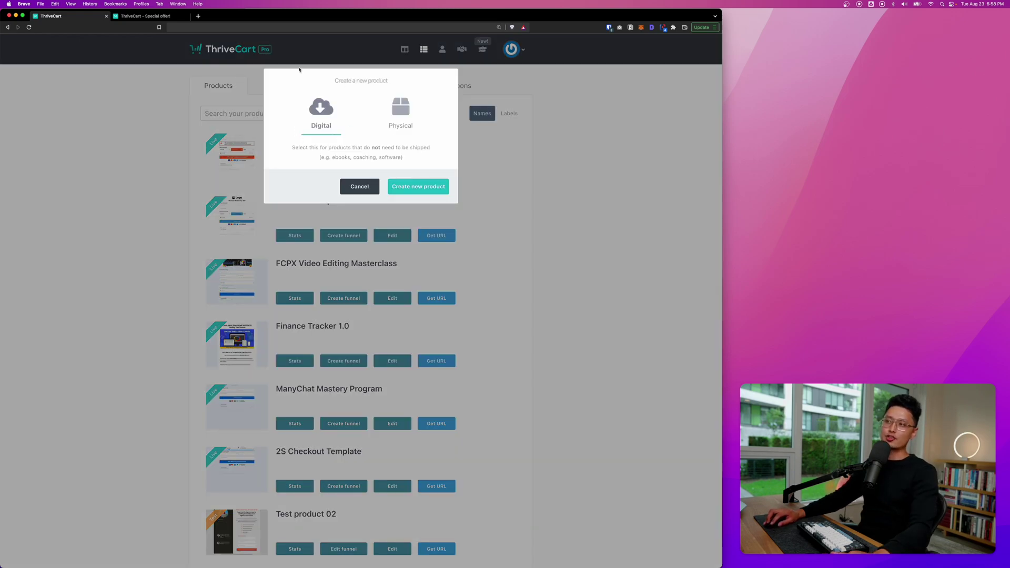
left_click(396, 188)
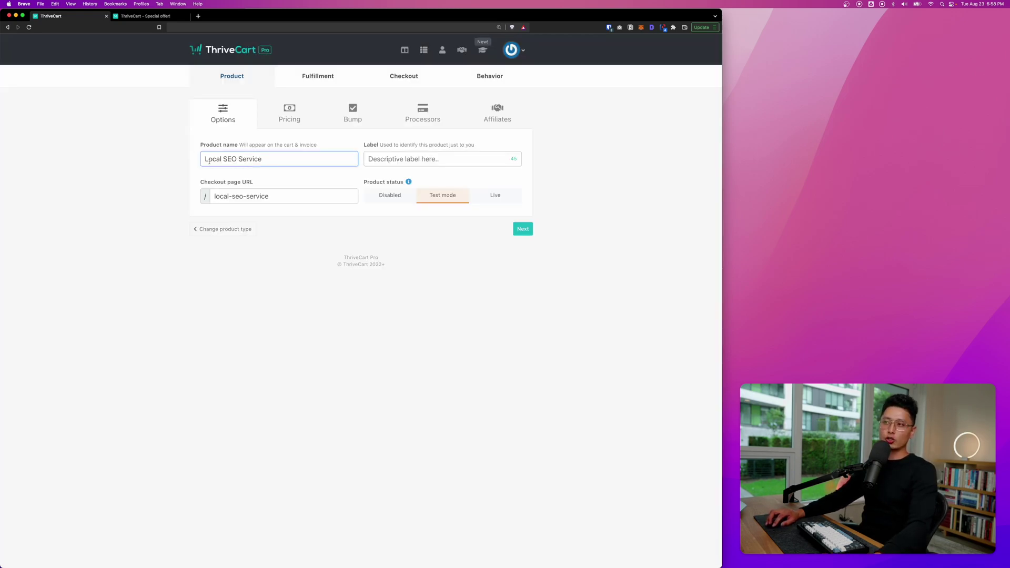
left_click(522, 229)
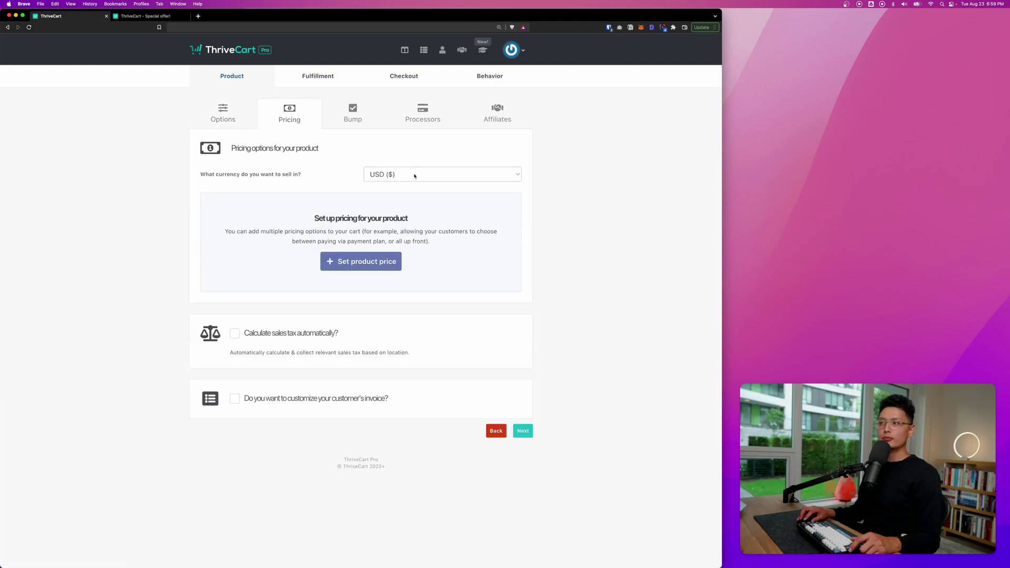
left_click(415, 176)
left_click(574, 262)
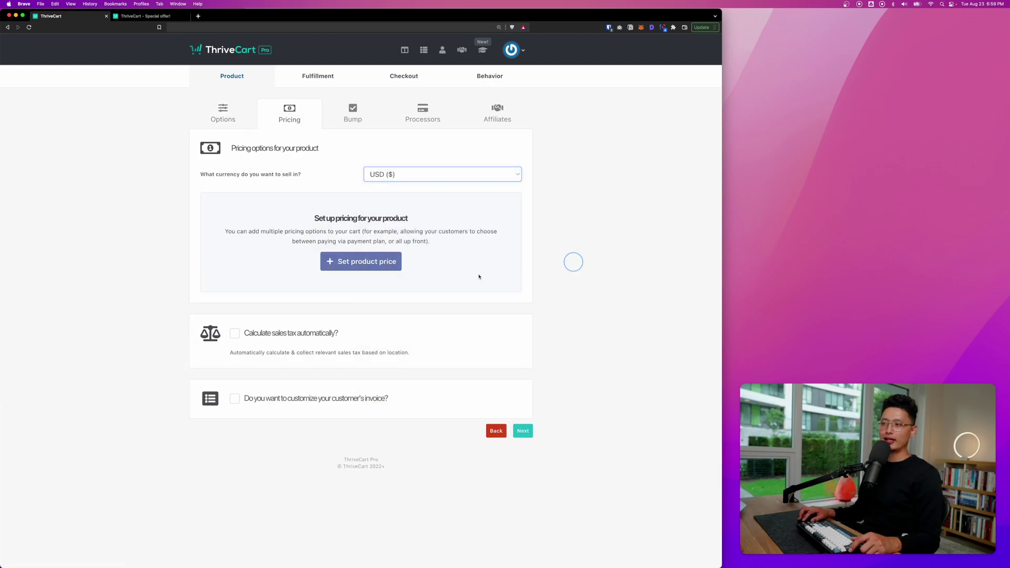
Add a product price with Subscription as the payment type
left_click(361, 261)
left_click(301, 115)
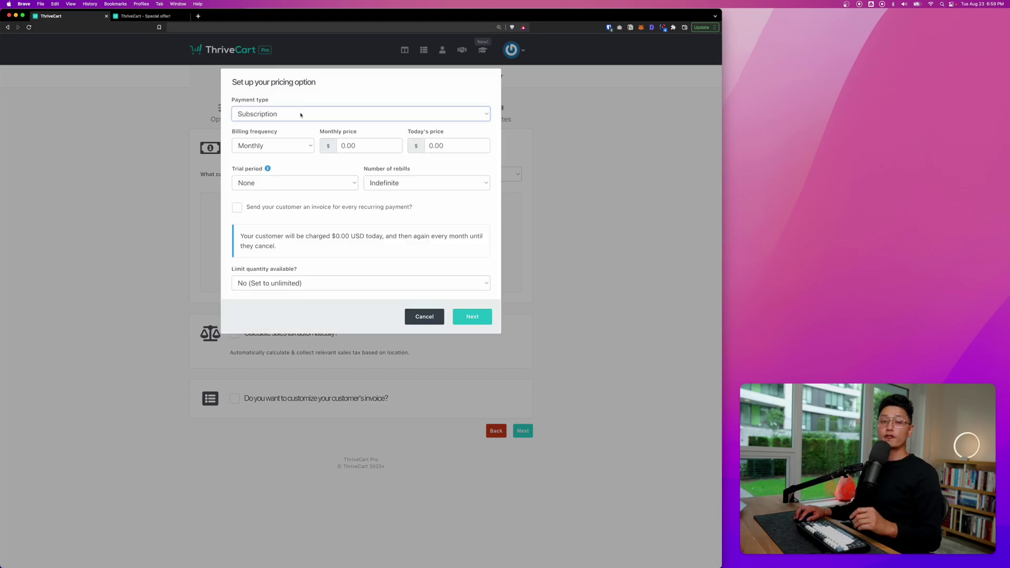
left_click(299, 114)
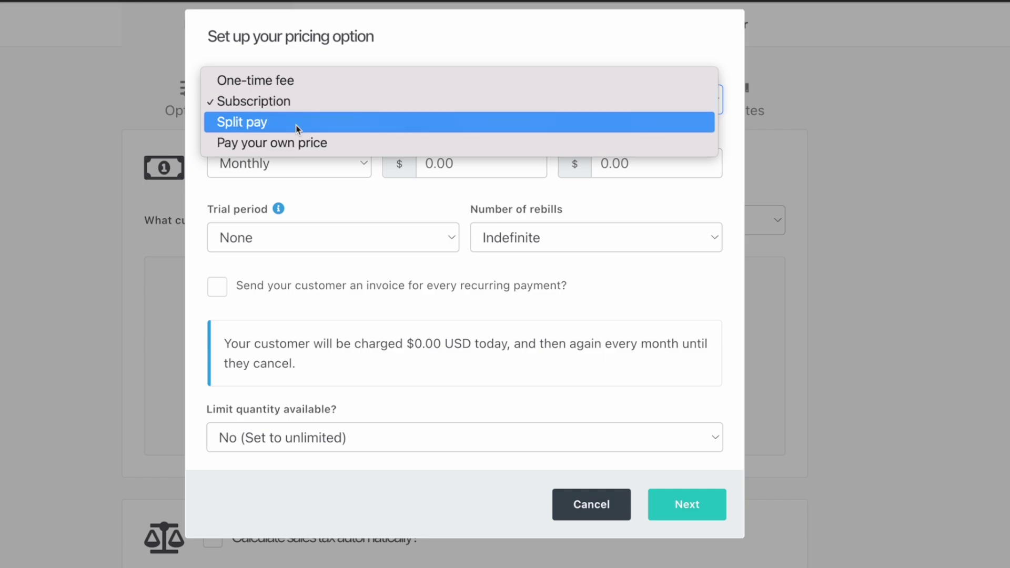
left_click(274, 106)
left_click(260, 104)
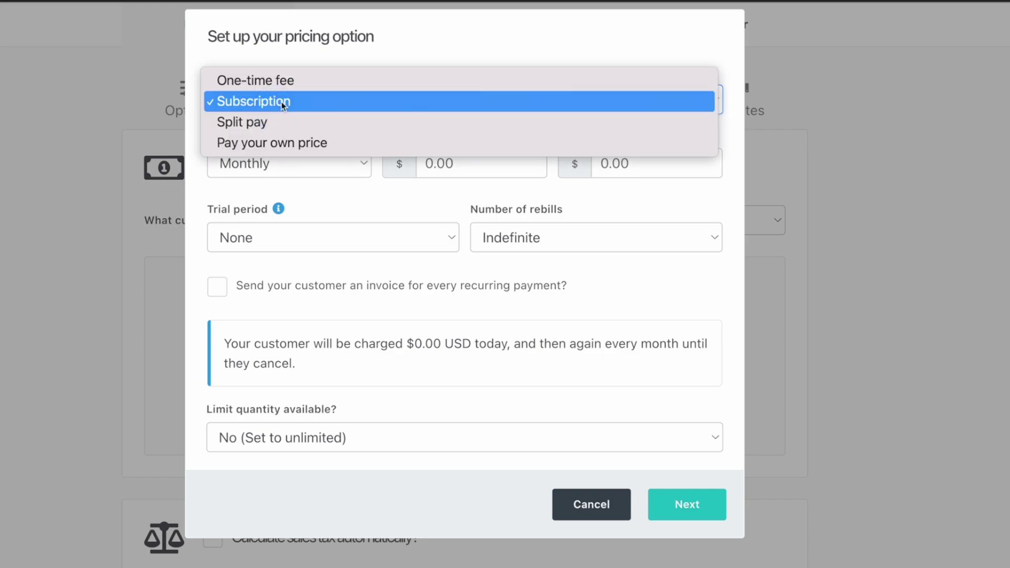
left_click(281, 105)
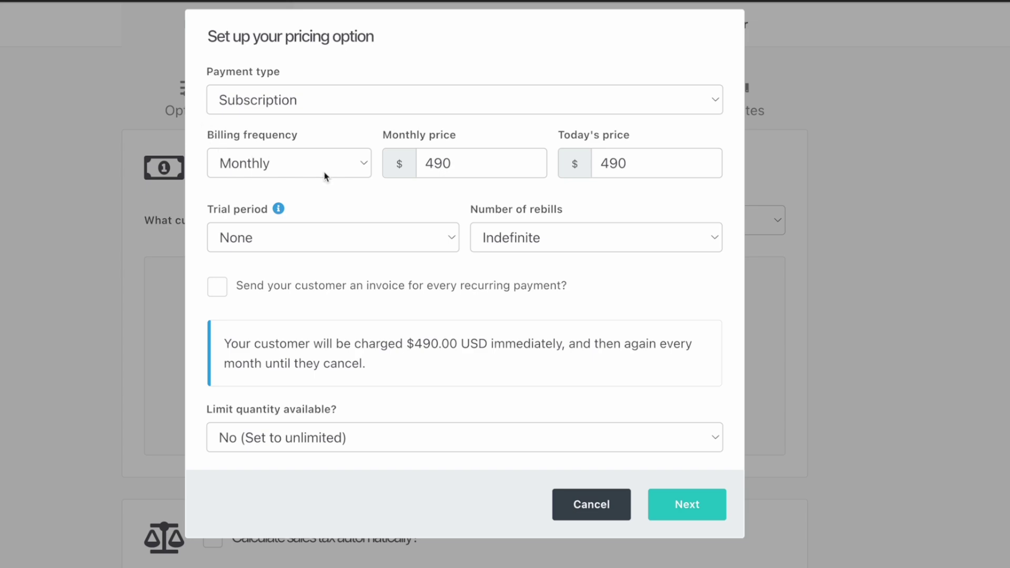
Keep indefinite rebills and no trial, invoice every recurring payment, and save the $490 monthly option
left_click(526, 236)
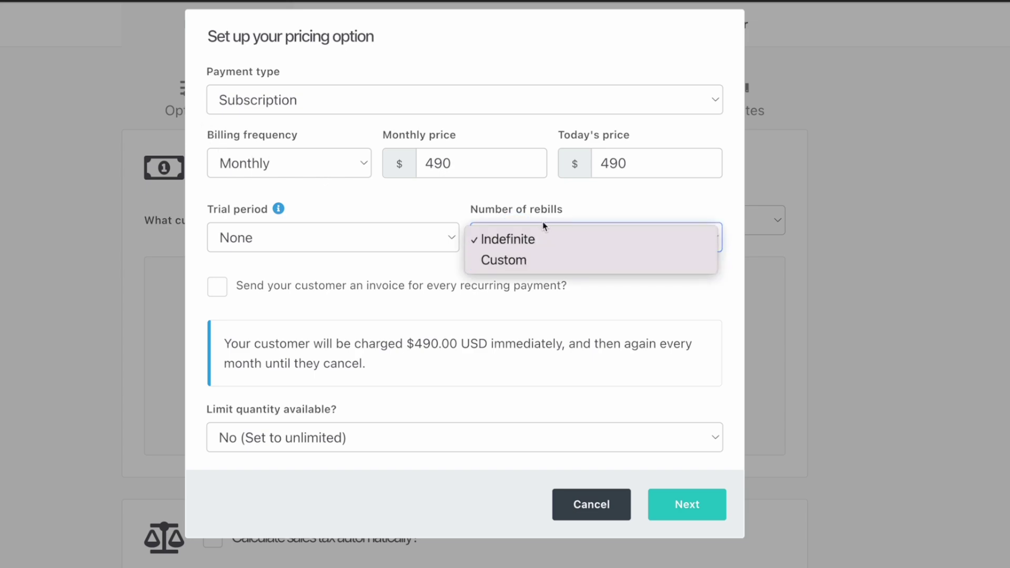
left_click(407, 207)
left_click(293, 234)
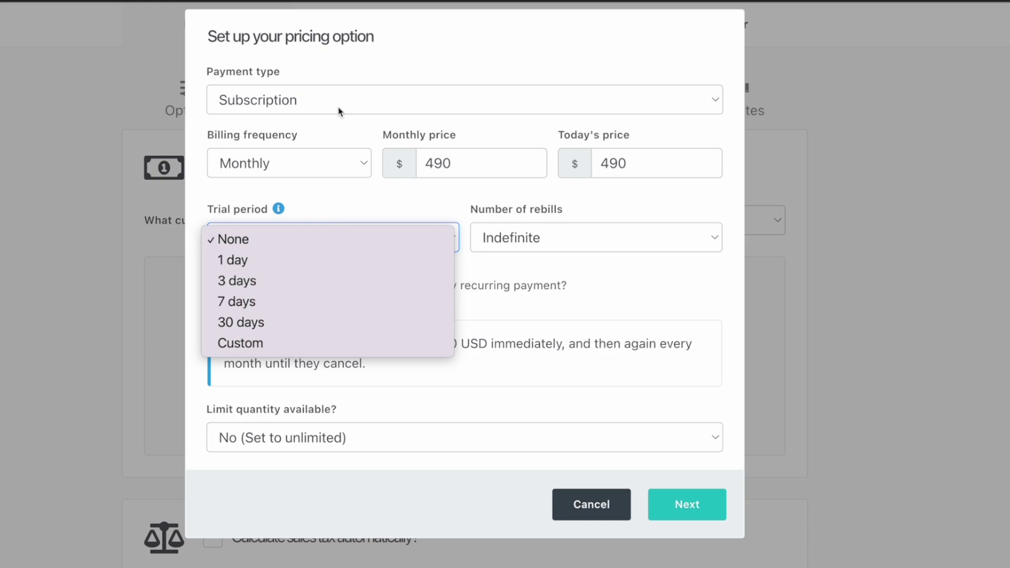
left_click(395, 199)
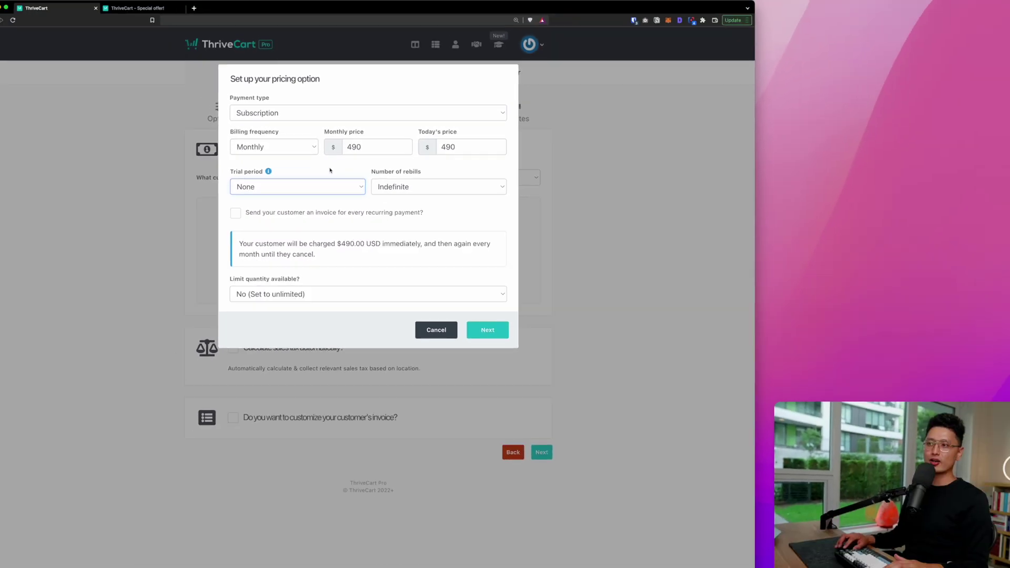
left_click(292, 218)
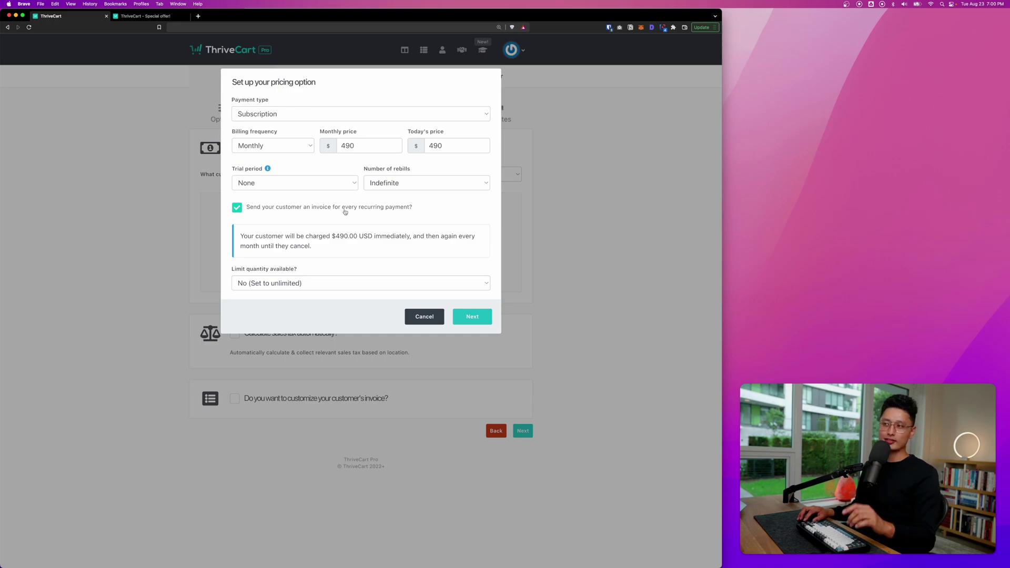
left_click(469, 316)
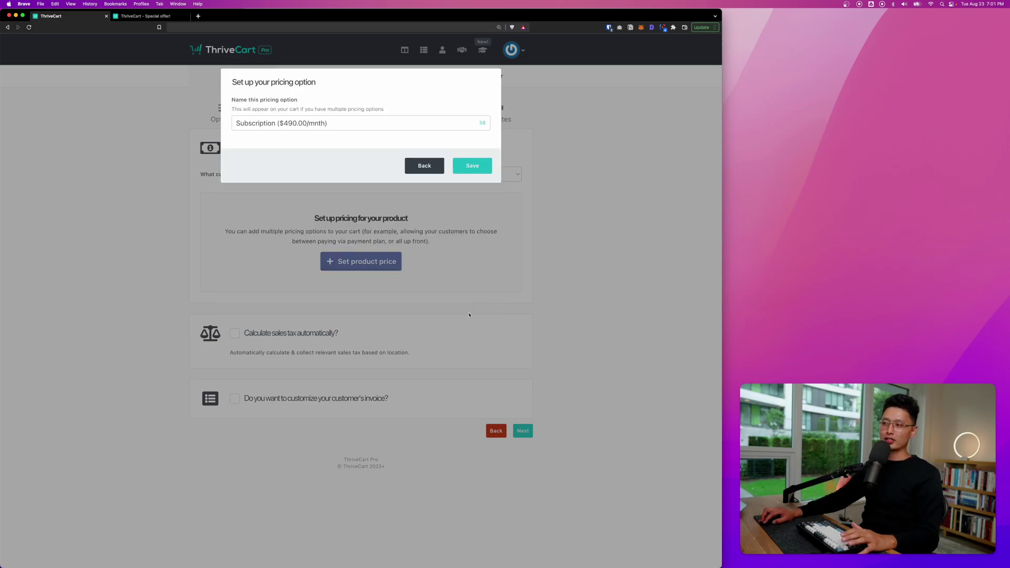
key("Return")
Add a $2440 every-6-months subscription pricing option and save it
left_click(485, 227)
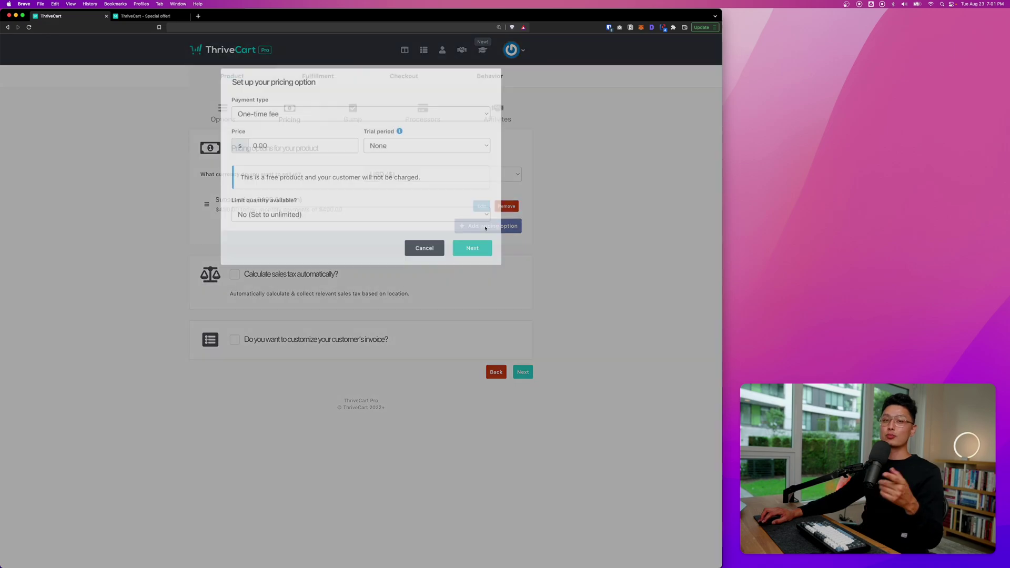
key("super+space")
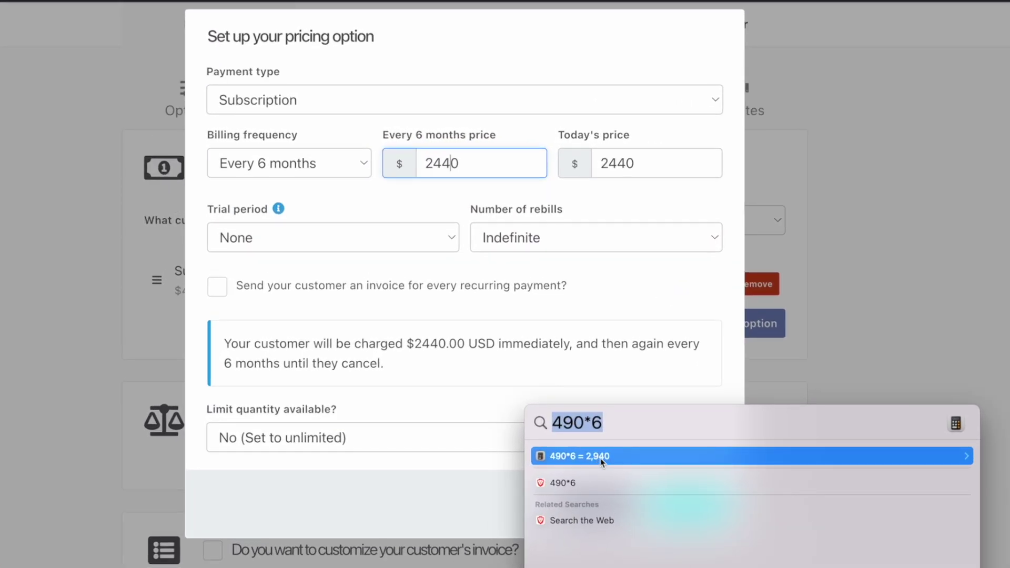
left_click(595, 274)
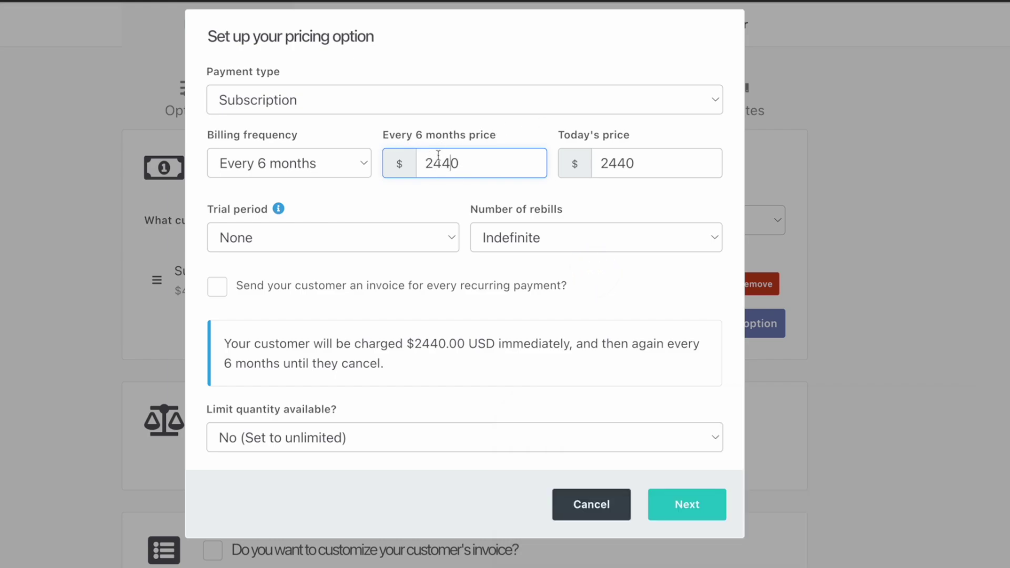
key("super+space")
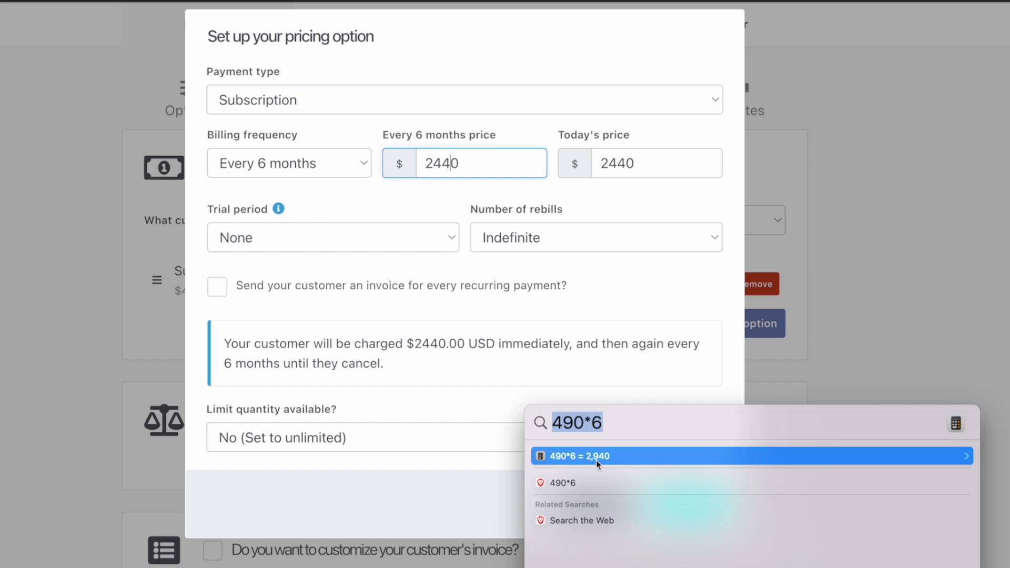
key("Escape")
key("Return")
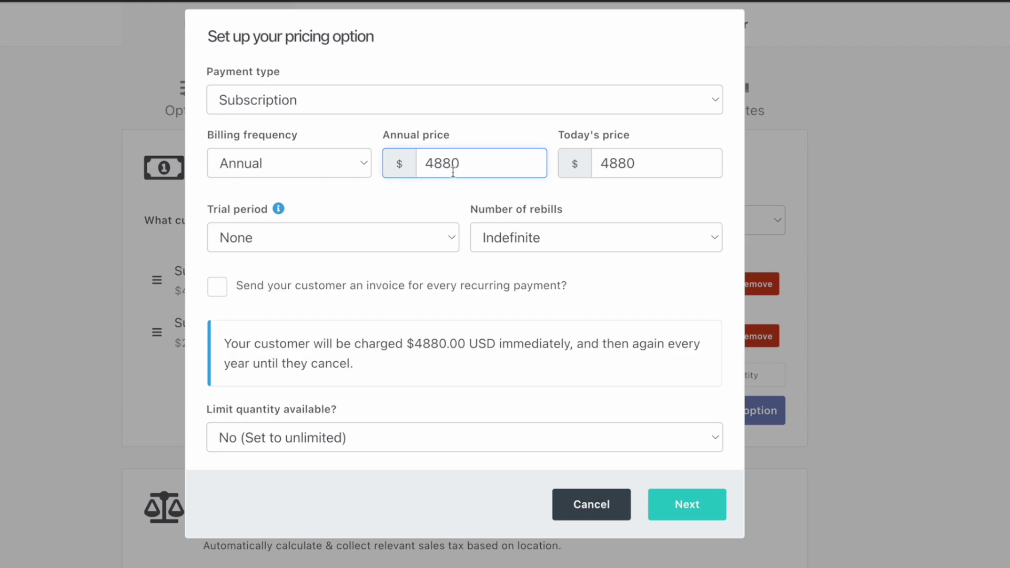
Add a $4880 annual payment option named 'Annual payment ($4880.00)'
key("super+space")
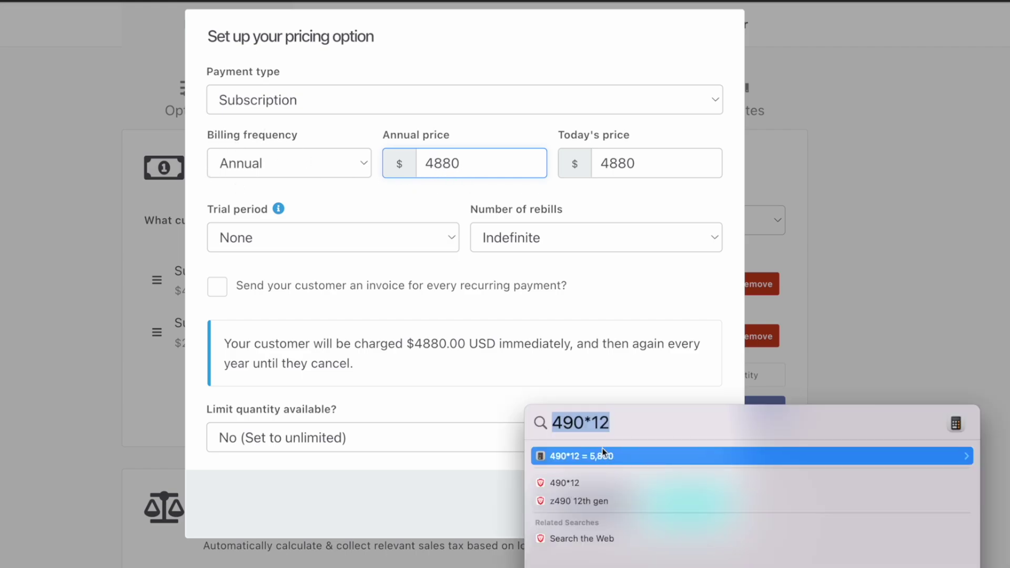
left_click(491, 279)
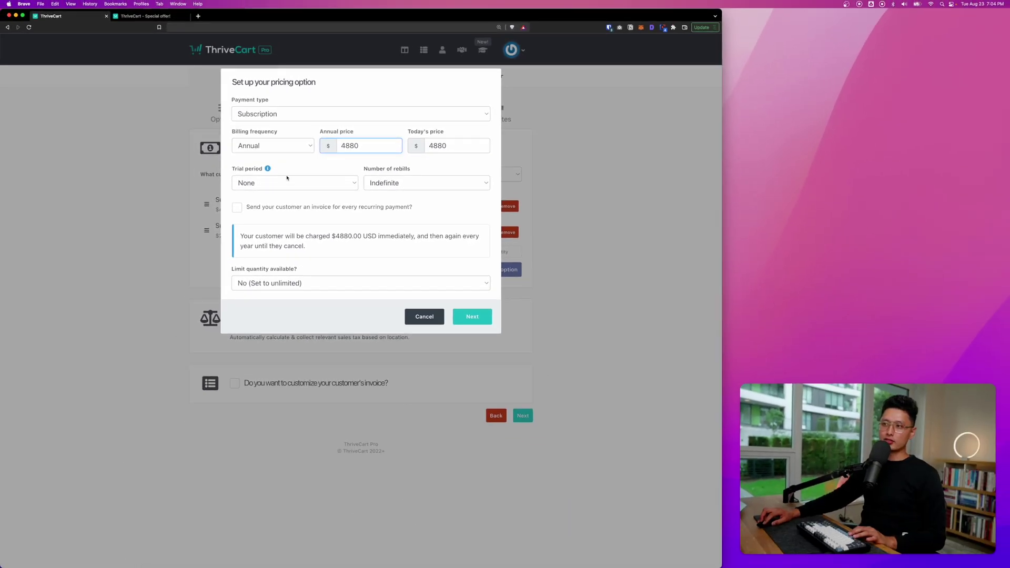
left_click(468, 319)
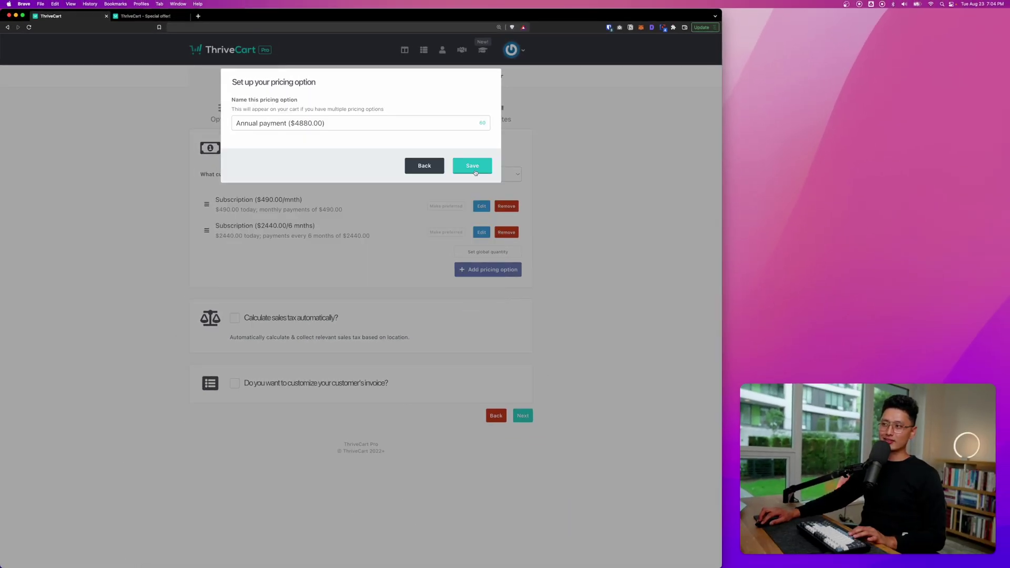
left_click(472, 166)
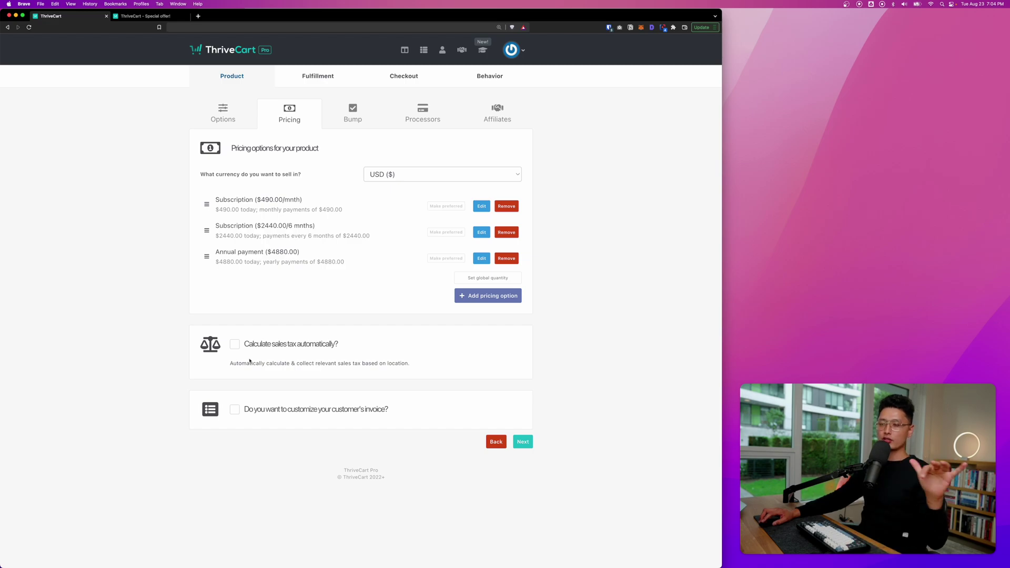
Enable automatic sales tax with the Software category and turn on invoice customization
left_click(241, 344)
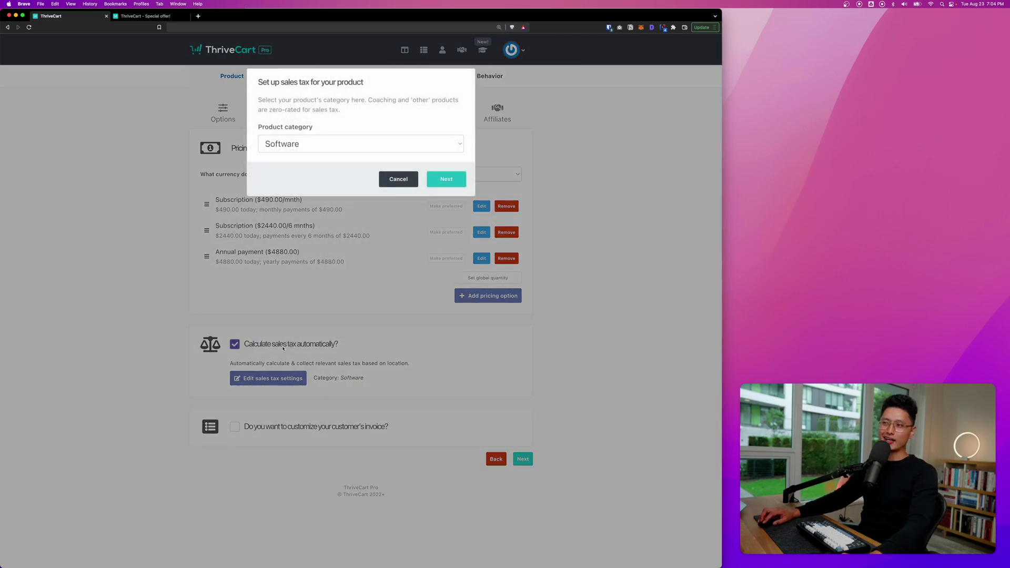
left_click(292, 145)
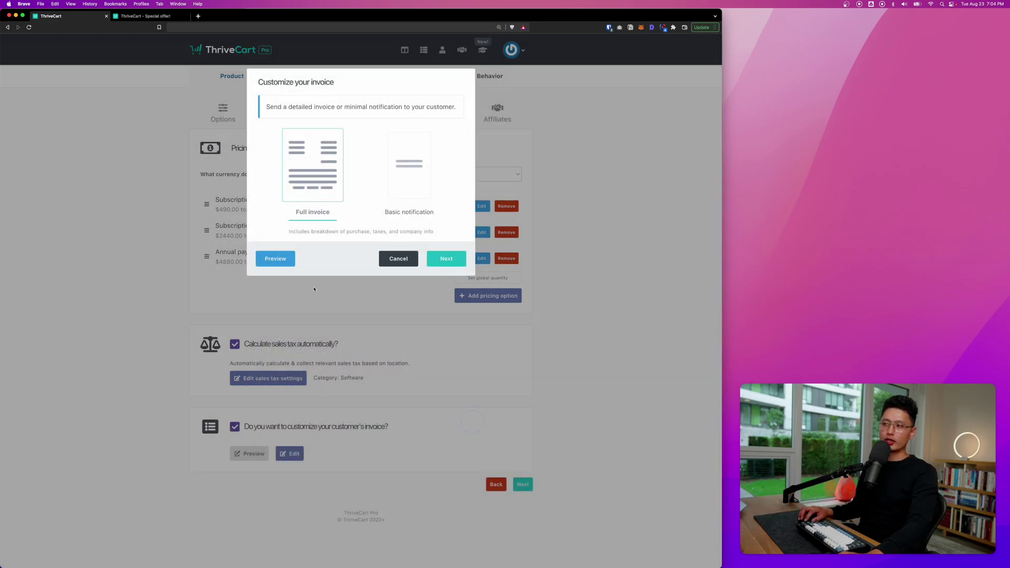
left_click(273, 263)
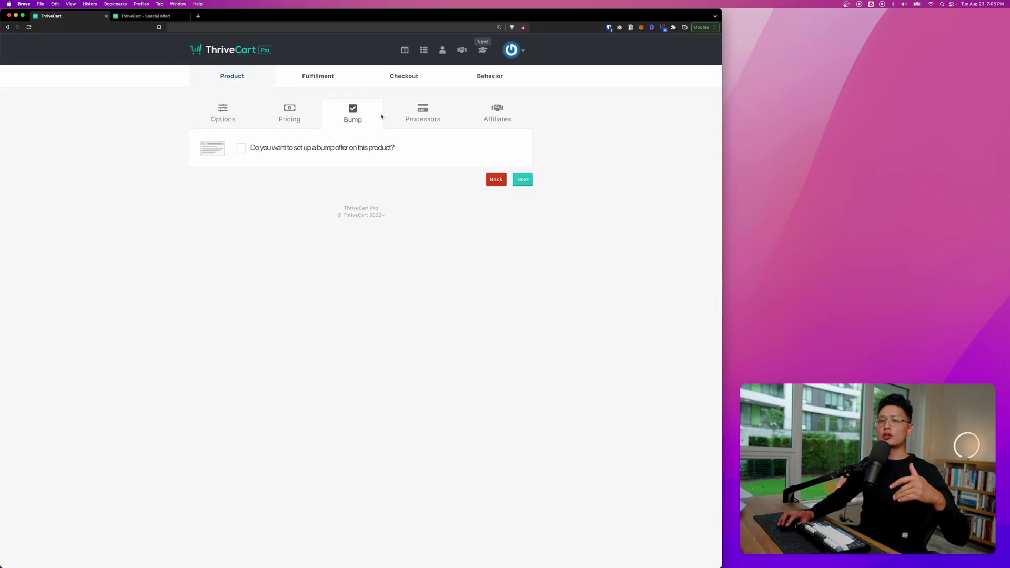
Enable the $27 Business Audit Report bump offer, set not to be pre-selected
left_click(240, 148)
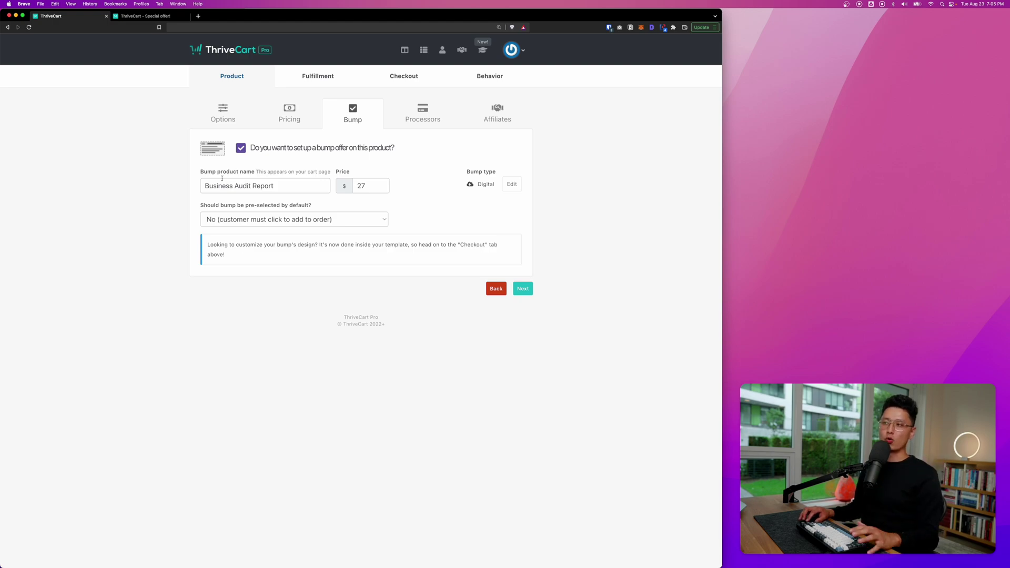
left_click(221, 219)
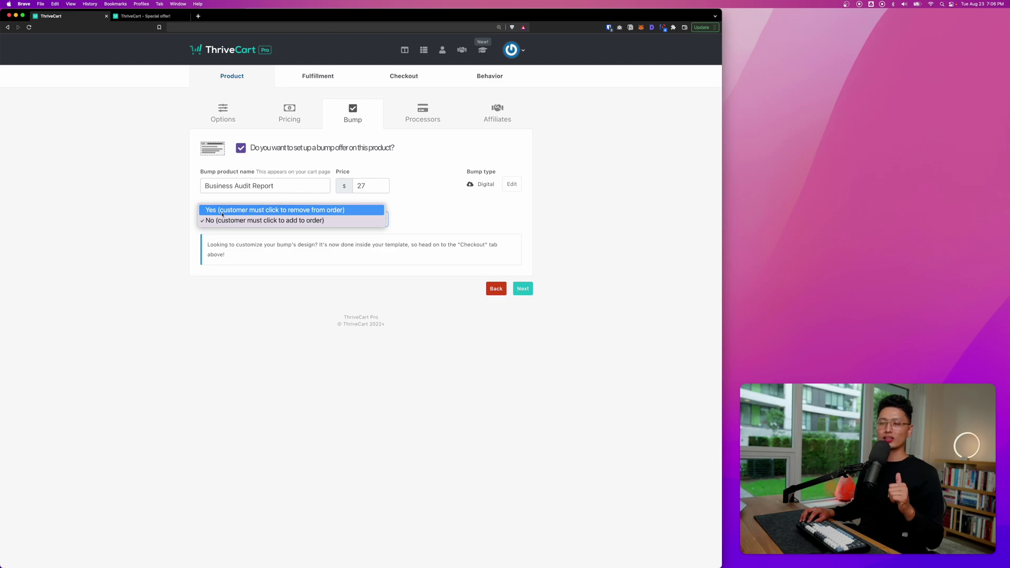
left_click(237, 220)
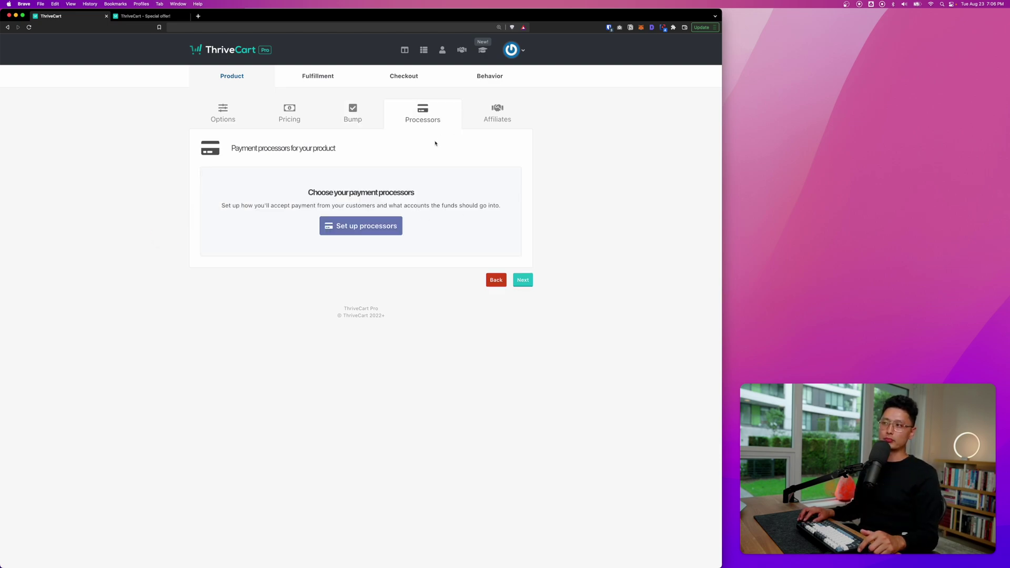
Begin setting up the product's payment processors
left_click(361, 225)
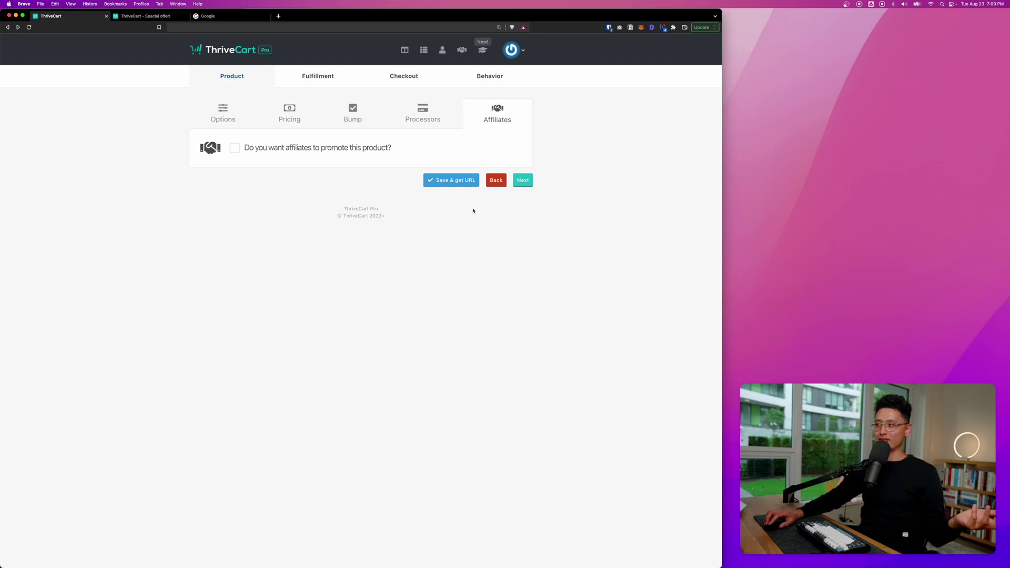
Keep 'Display their total/invoice' as the after-purchase fulfillment and continue to Checkout
left_click(522, 180)
left_click(426, 186)
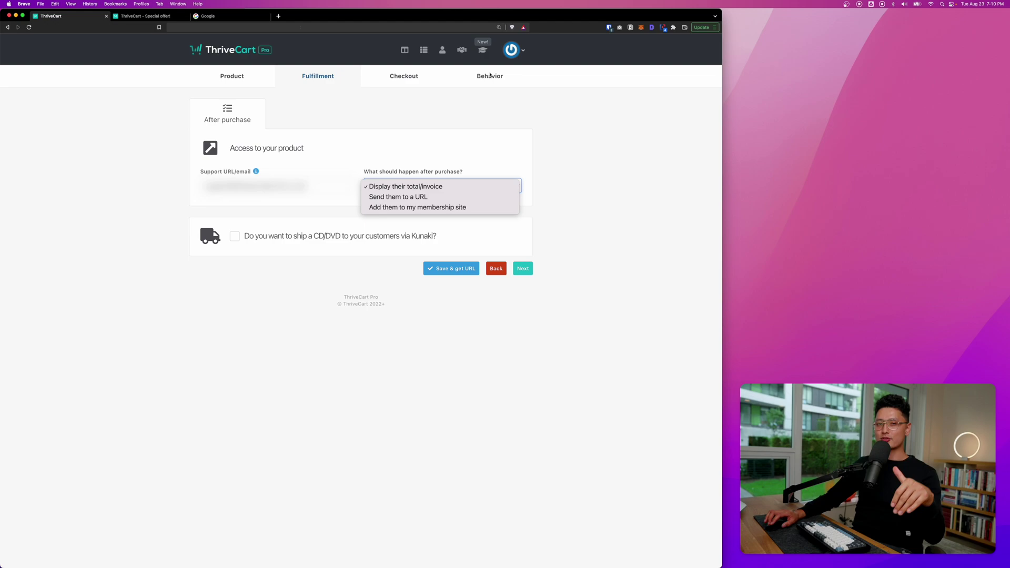
left_click(434, 173)
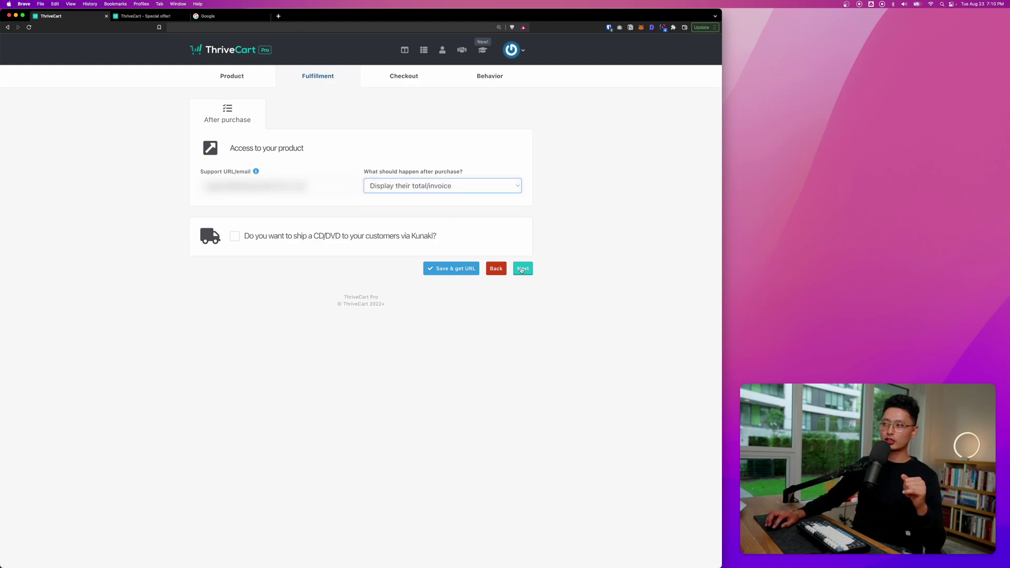
left_click(521, 269)
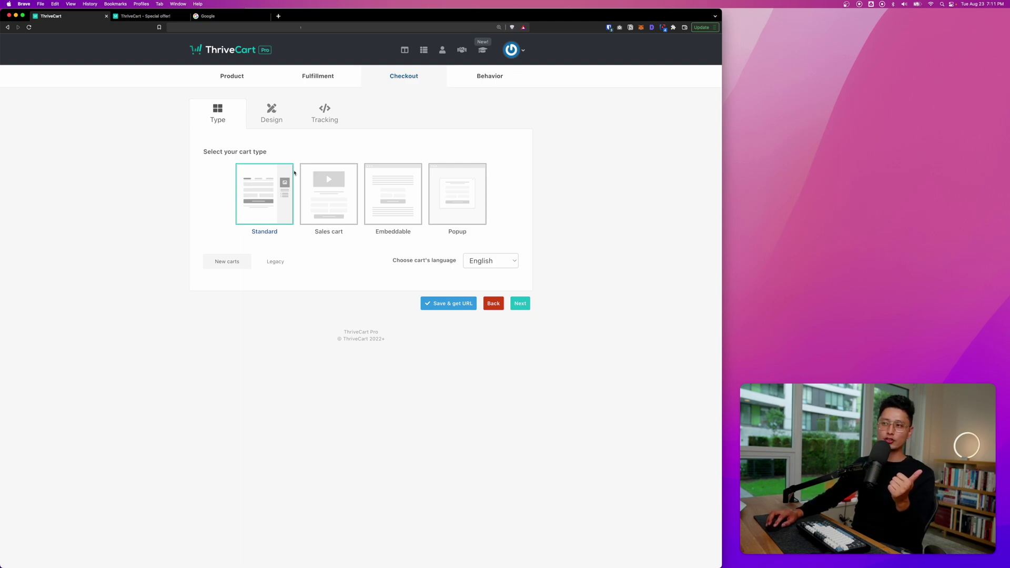
Preview the Sales, Embeddable and Popup cart layouts
left_click(335, 212)
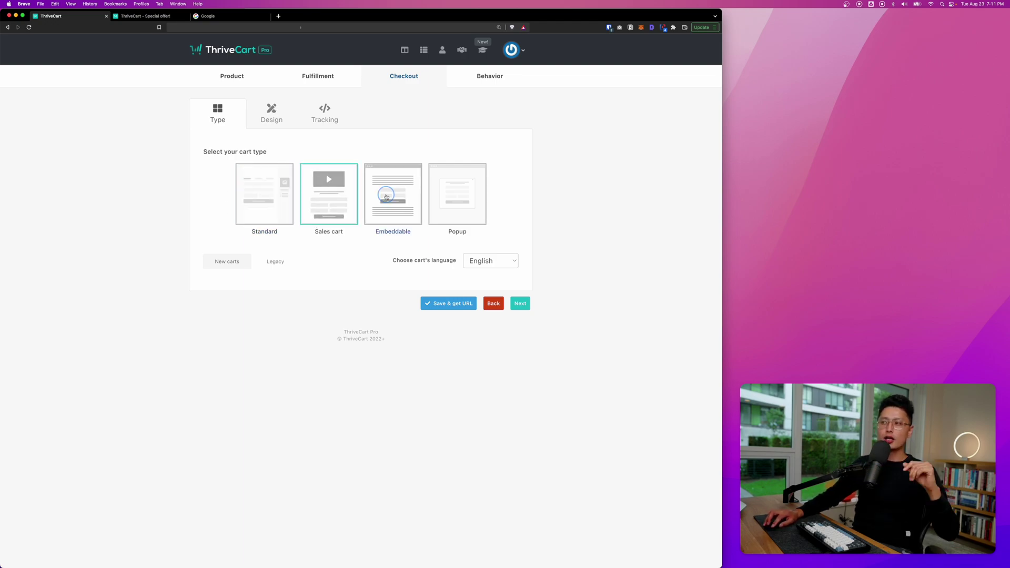
left_click(384, 197)
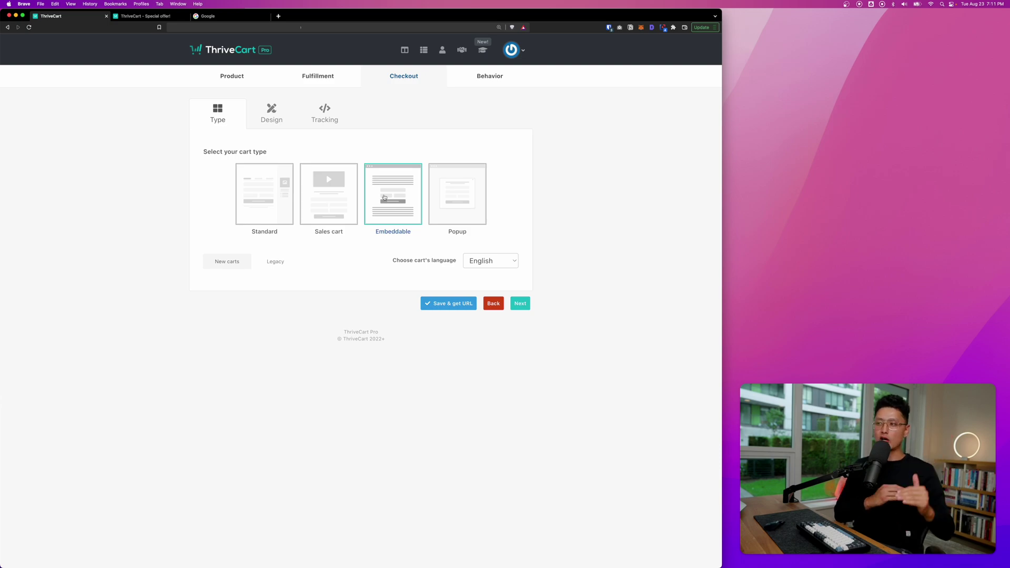
left_click(458, 198)
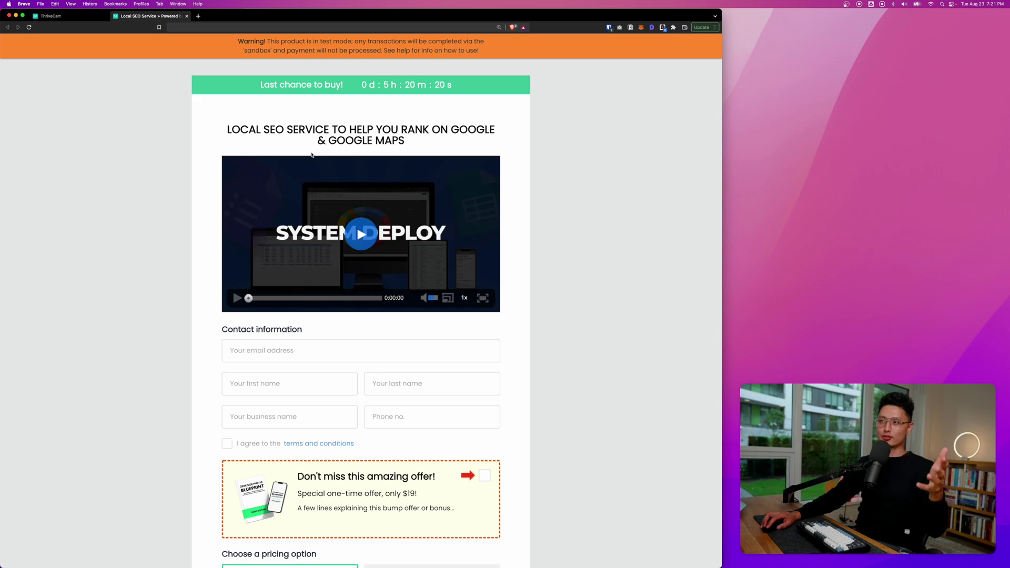
Scroll down the test checkout and accept the terms and conditions
double_click(243, 129)
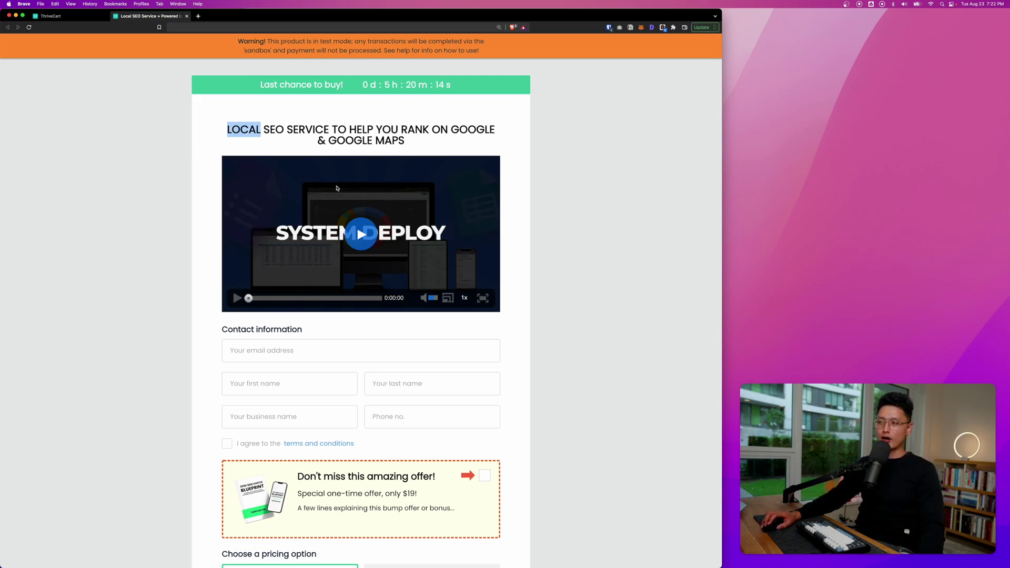
scroll(219, 165, "down", 5)
scroll(172, 221, "down", 1)
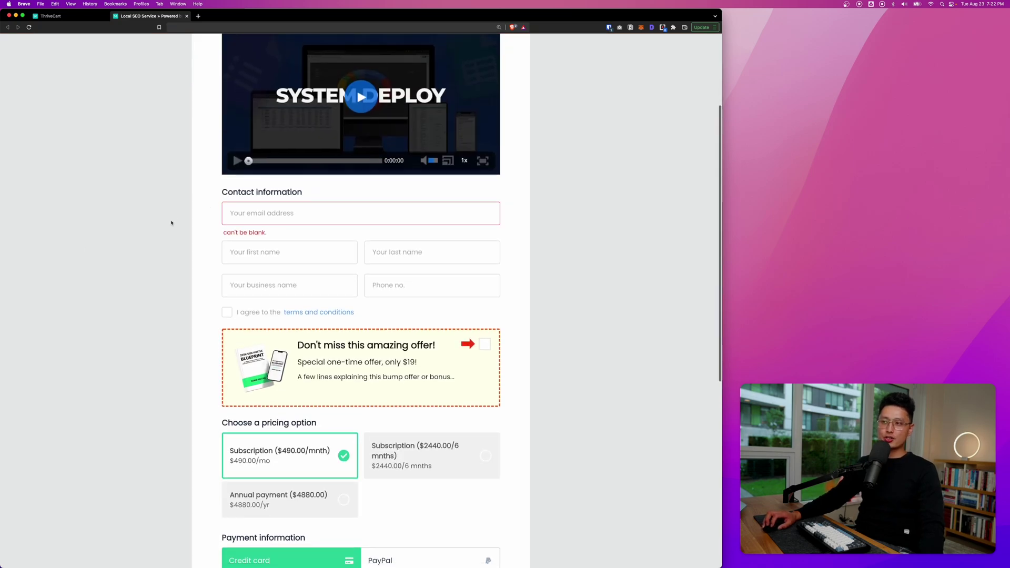
scroll(189, 252, "down", 2)
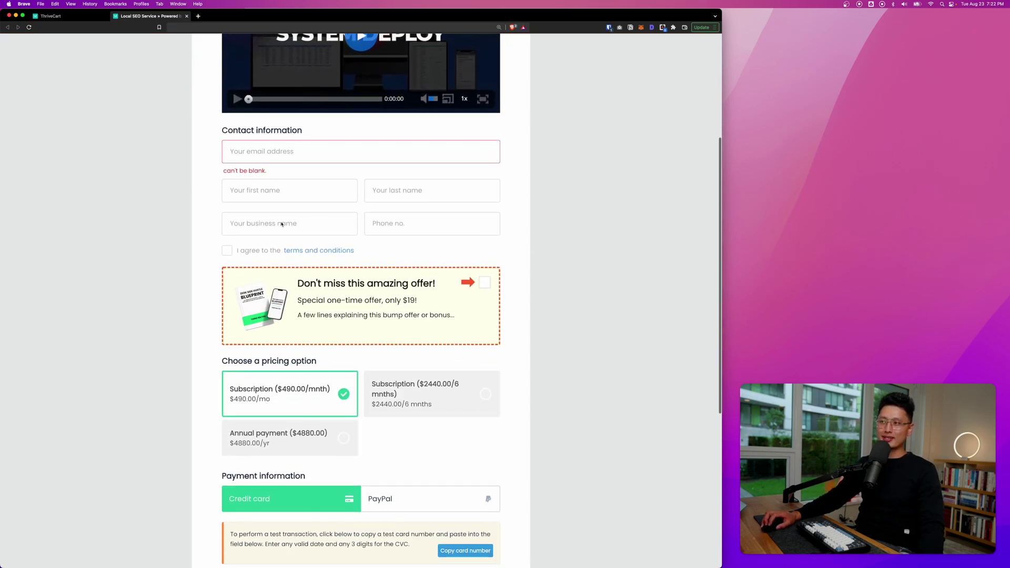
scroll(173, 250, "down", 1)
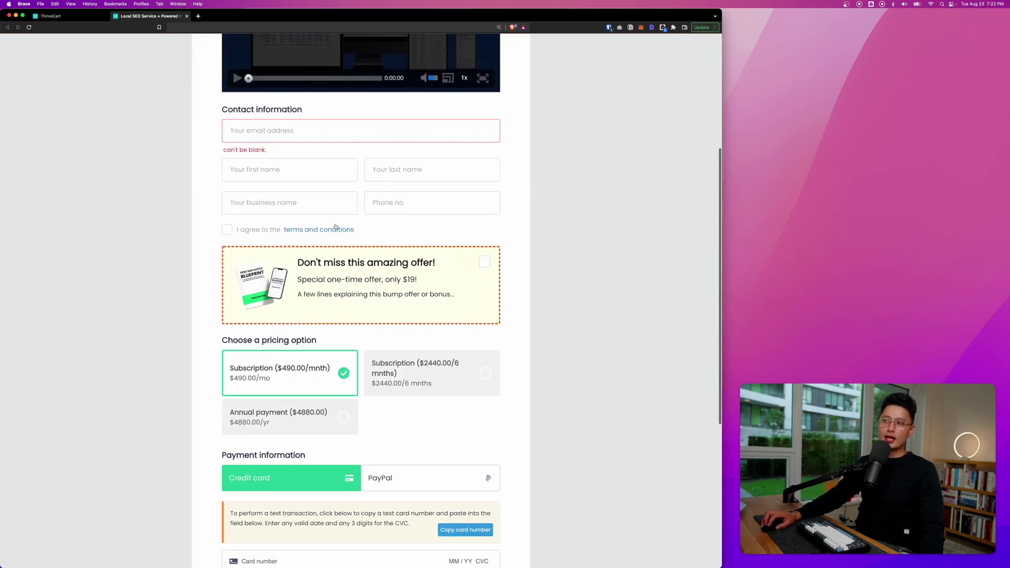
left_click(226, 230)
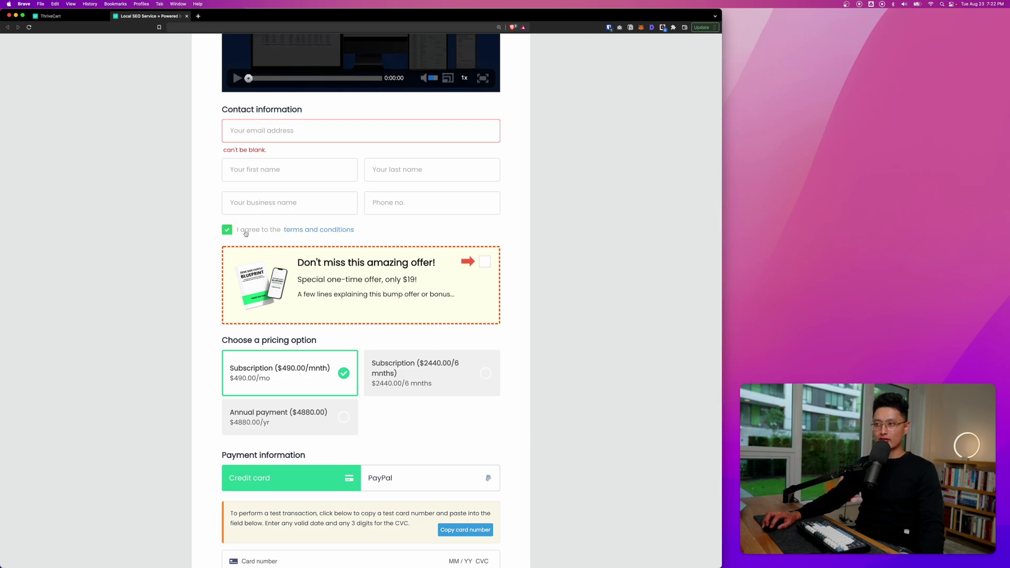
Add the bump offer to the order, then remove it again
scroll(131, 247, "down", 2)
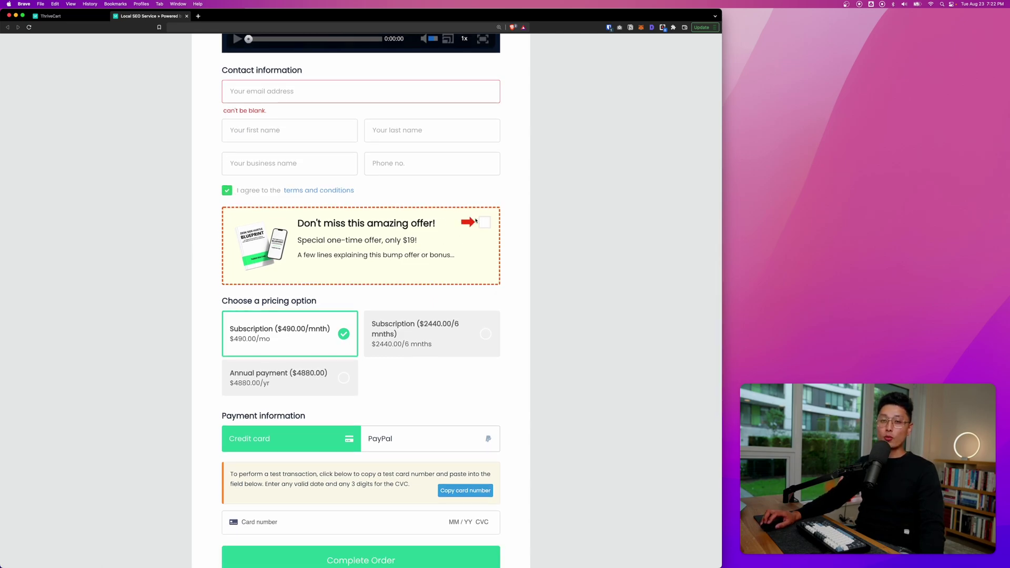
scroll(482, 236, "down", 3)
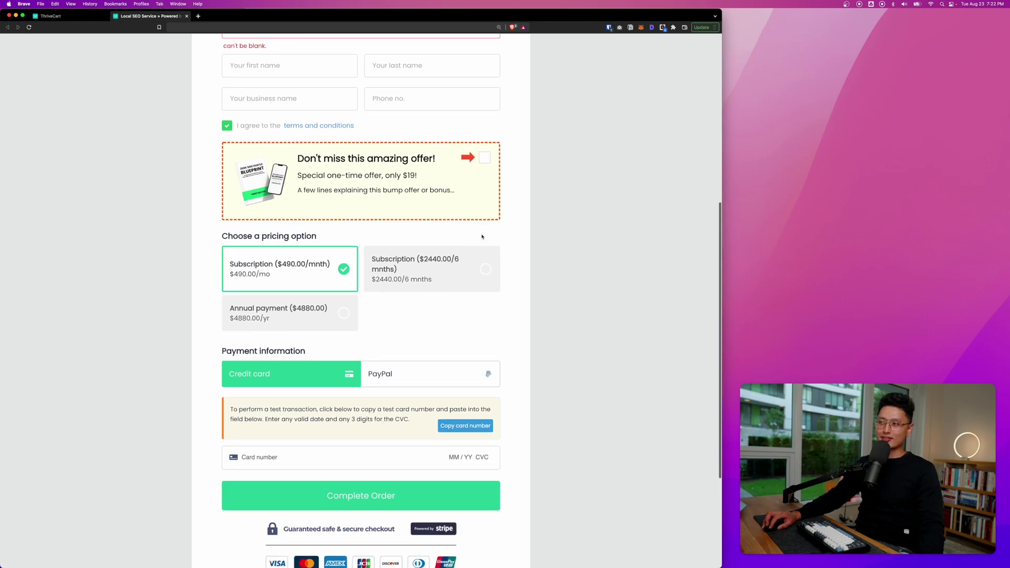
left_click(486, 161)
scroll(531, 226, "down", 7)
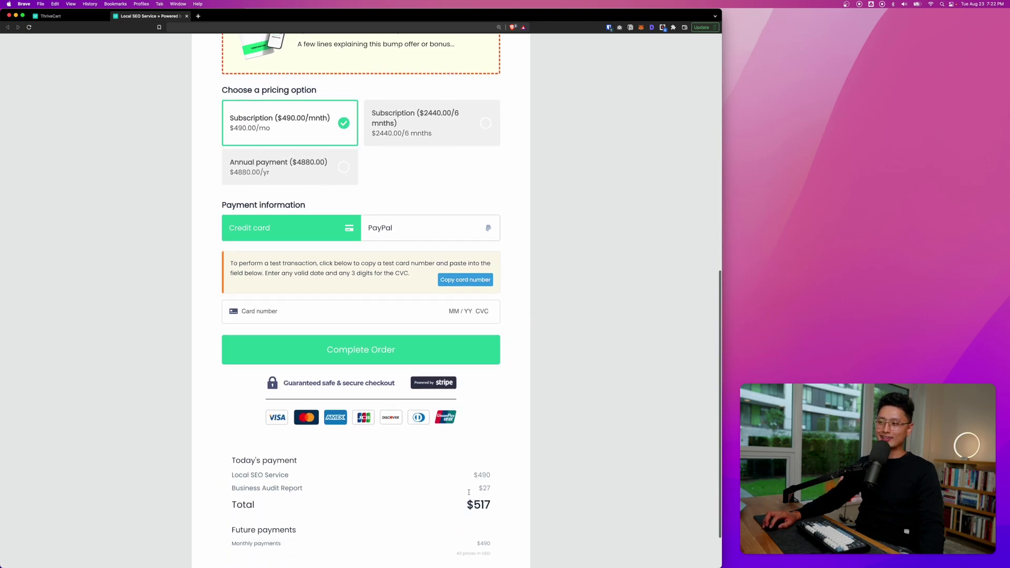
scroll(487, 313, "up", 15)
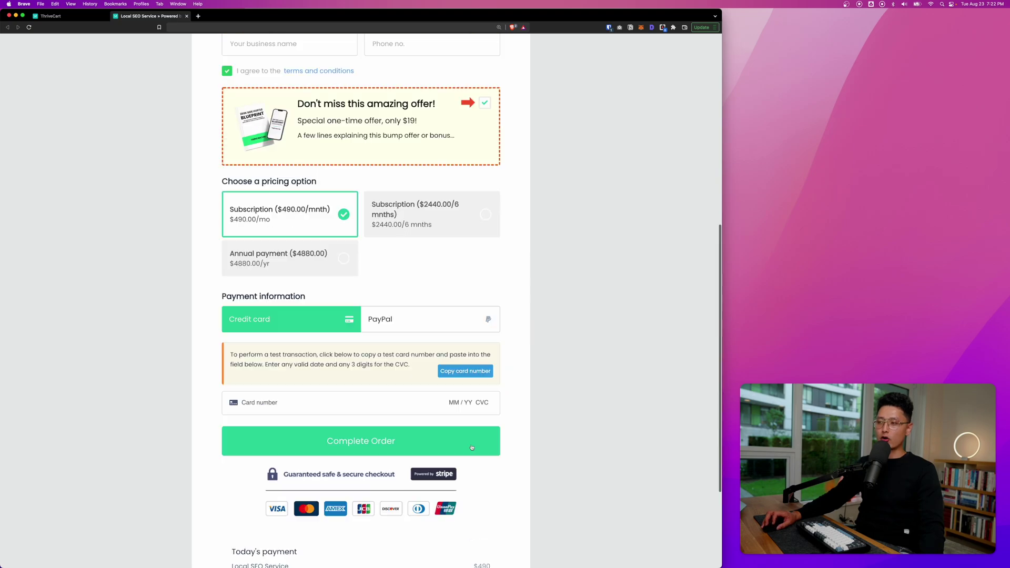
left_click(484, 318)
scroll(487, 368, "down", 15)
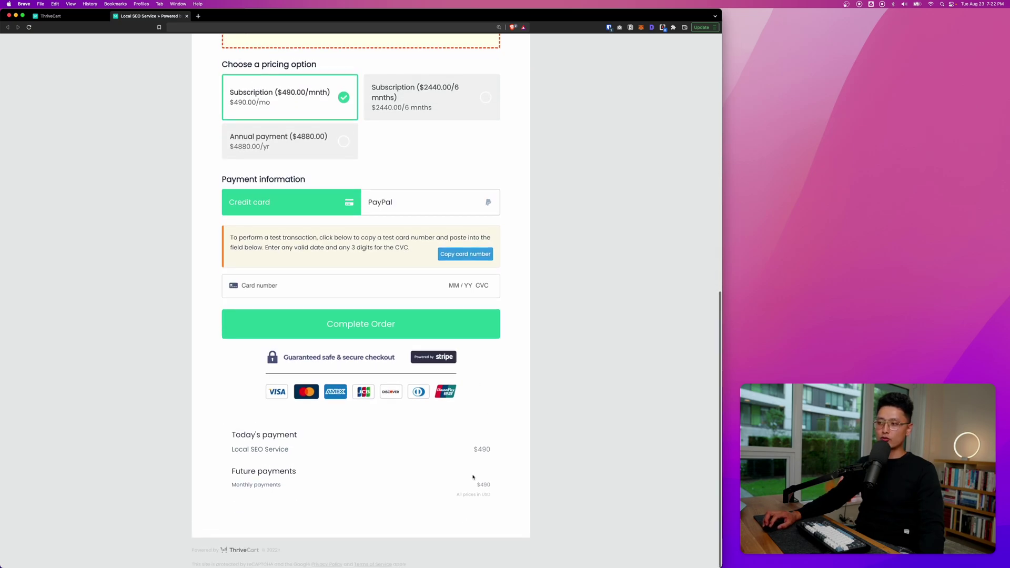
scroll(487, 478, "up", 4)
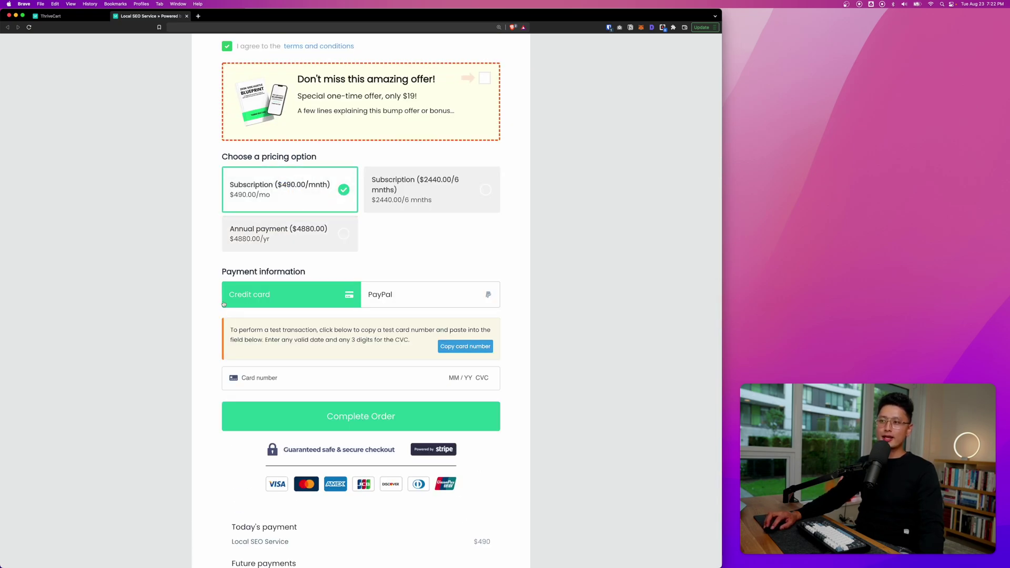
Switch to PayPal and back to credit card, then try submitting the test order
left_click(392, 302)
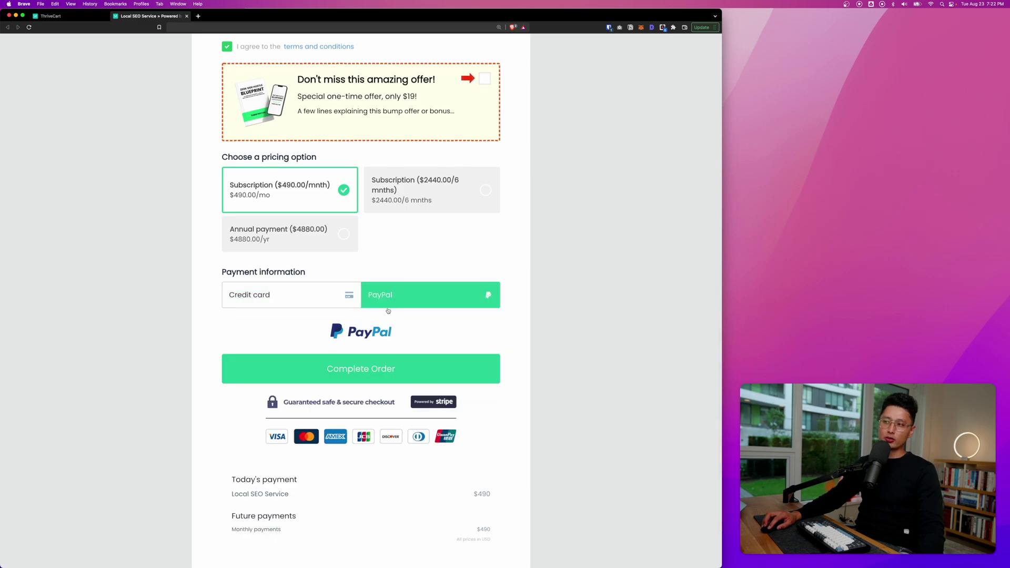
left_click(294, 293)
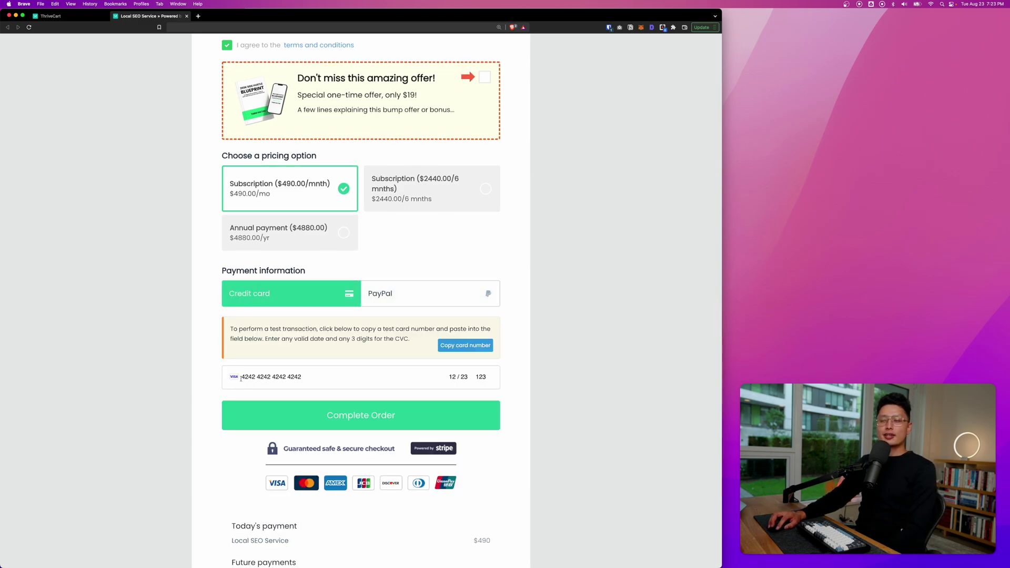
left_click(337, 415)
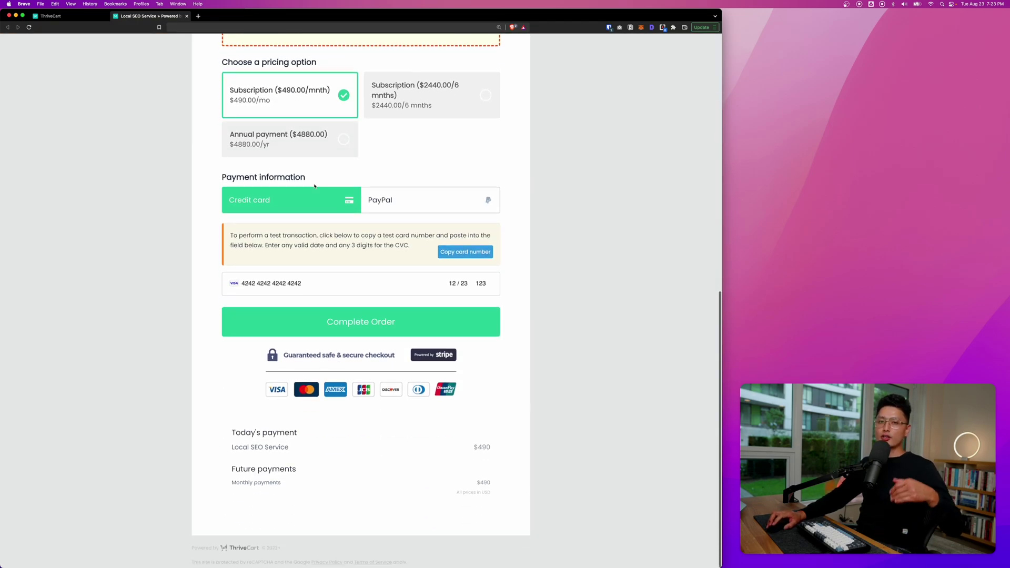
scroll(311, 195, "up", 1)
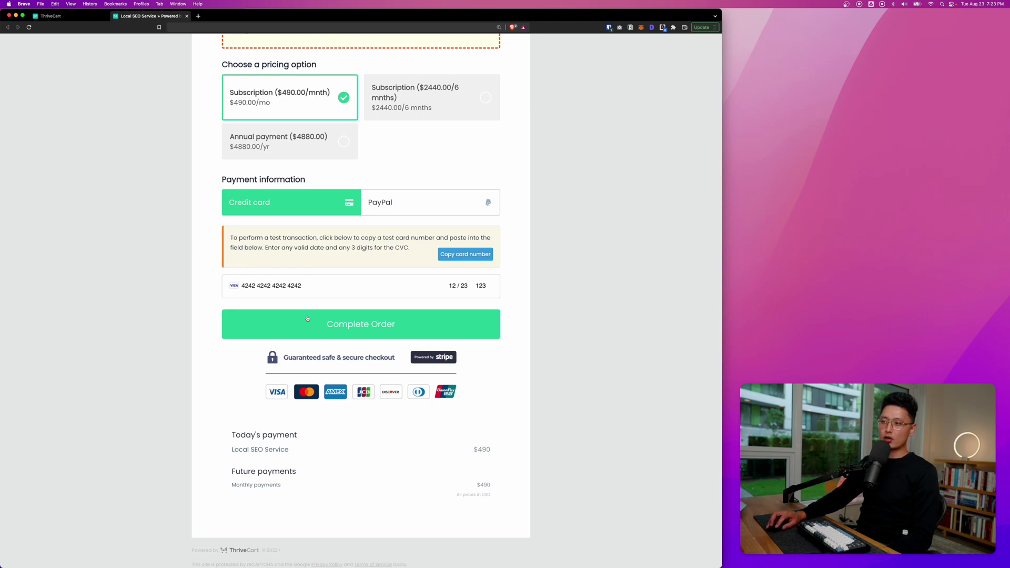
Submit the test order for the $490 monthly Local SEO Service subscription
left_click(366, 324)
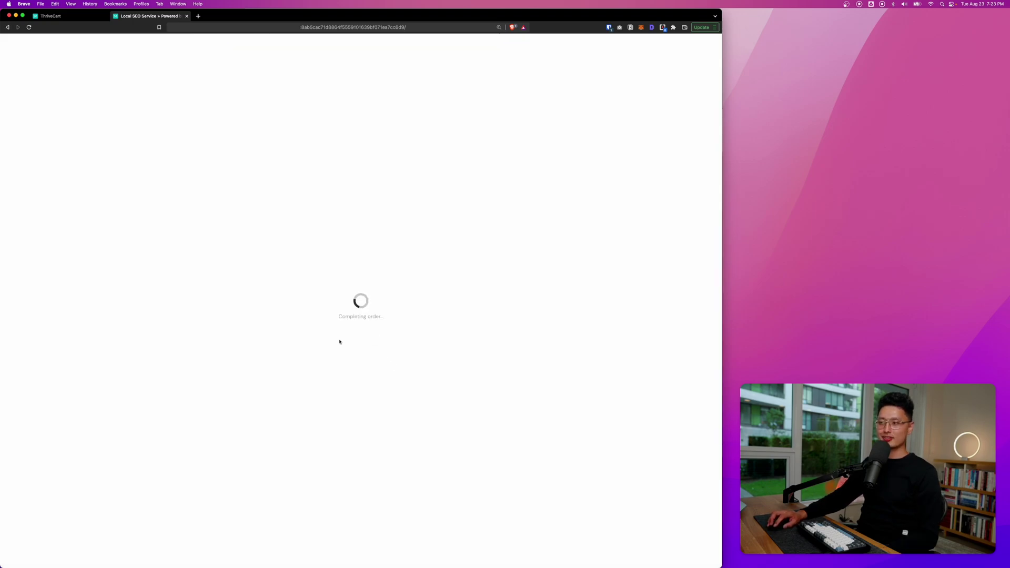